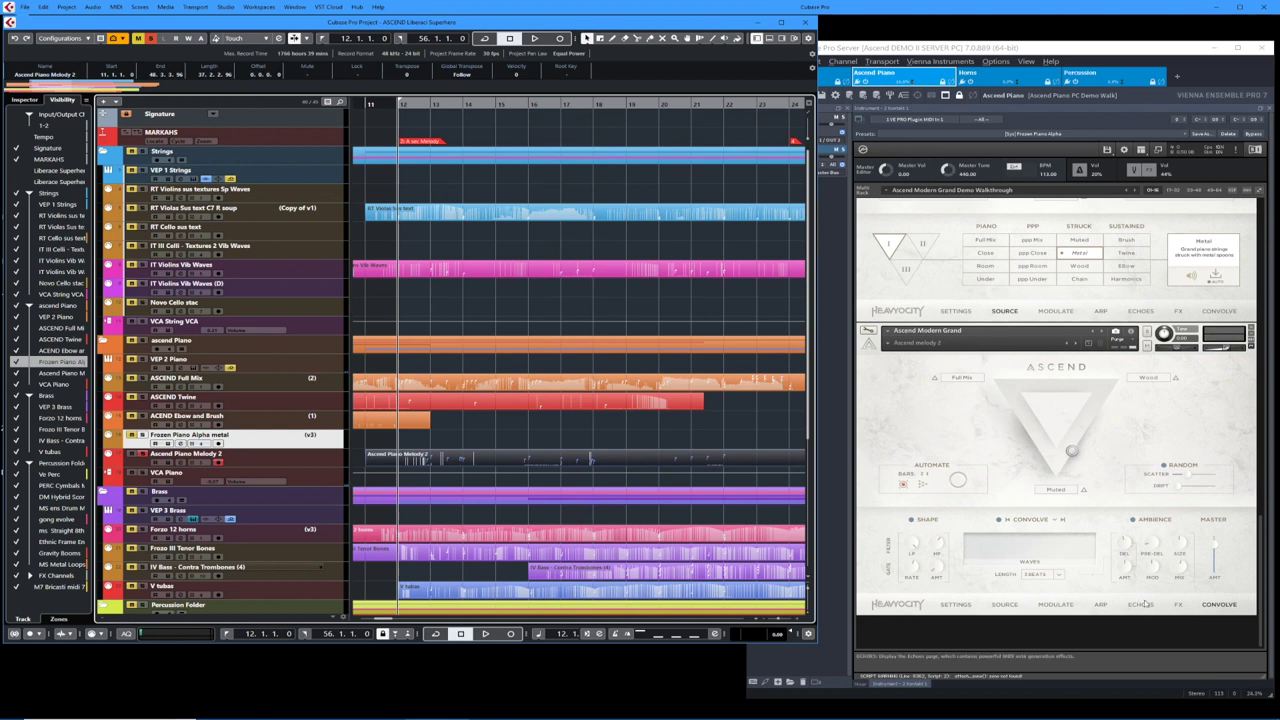
- Show the effects page of the Ascend melody 2 instrument and return to the first Ascend Modern Grand instruments in the rack
click(1178, 606)
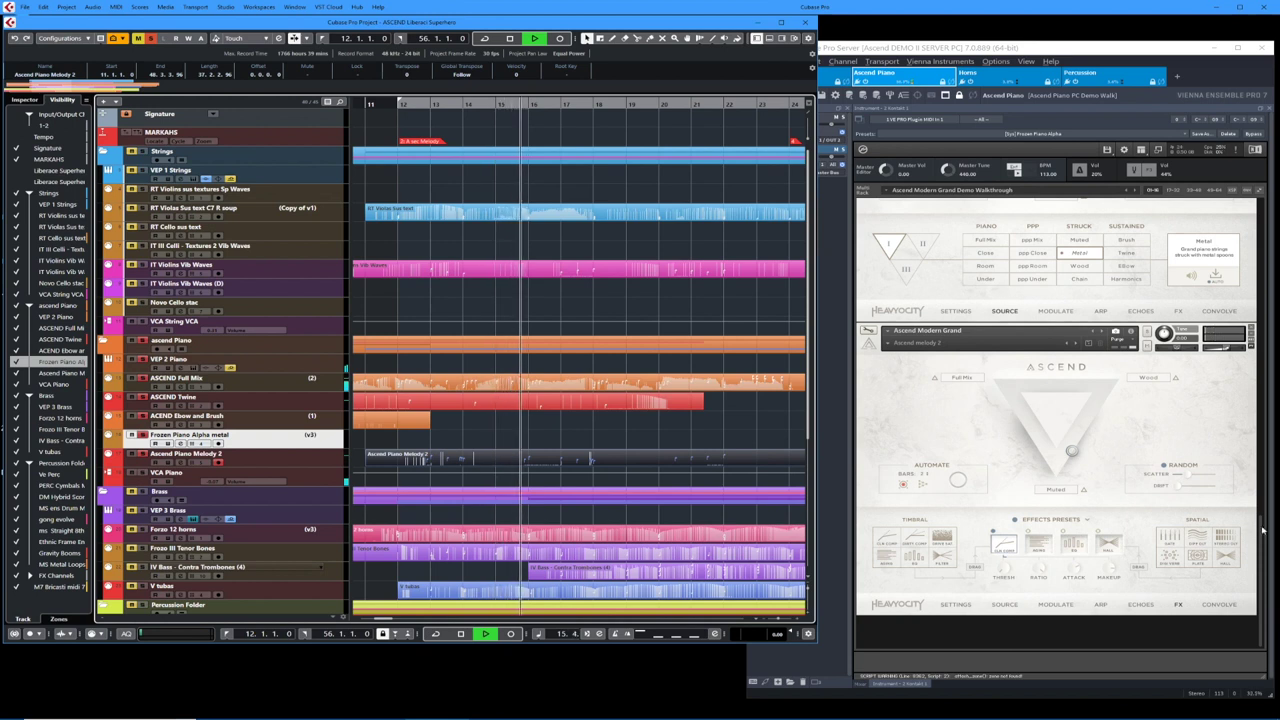
drag(1262, 530, 1261, 210)
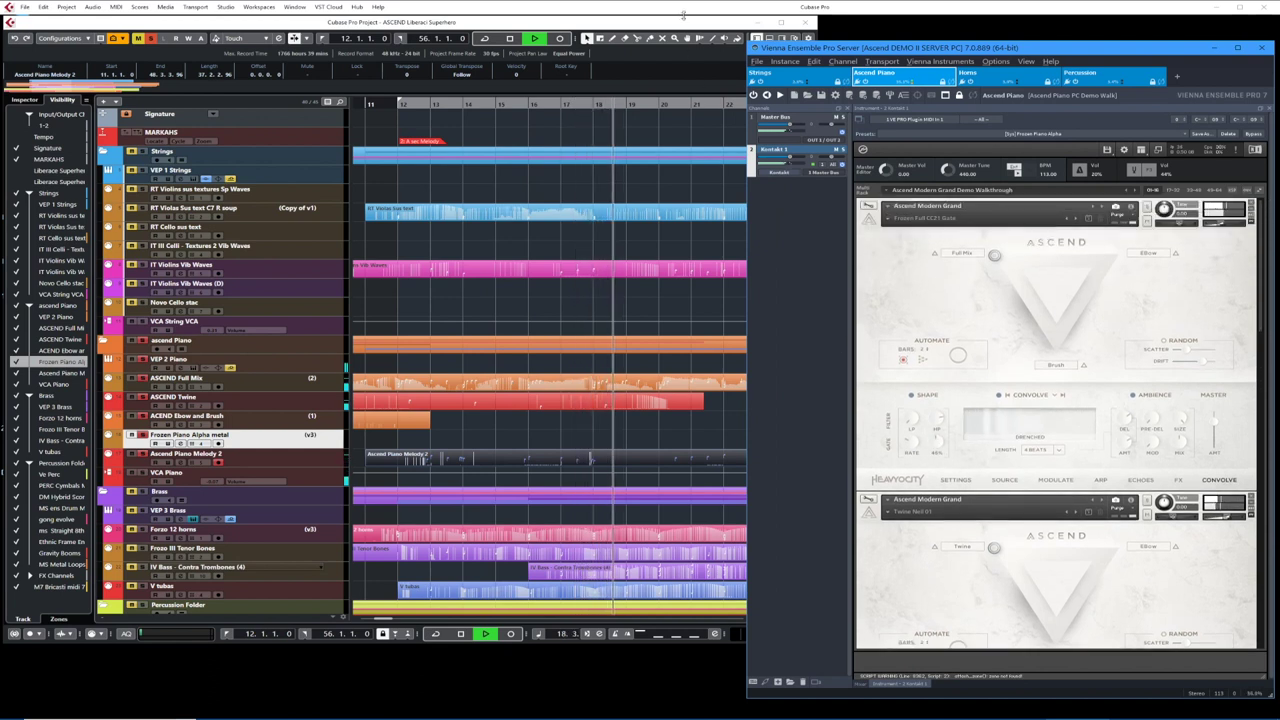
- Switch to Cubase, follow the playing arrangement into the B section and select the Frozen Piano Alpha Ebow part at bar 26
click(686, 24)
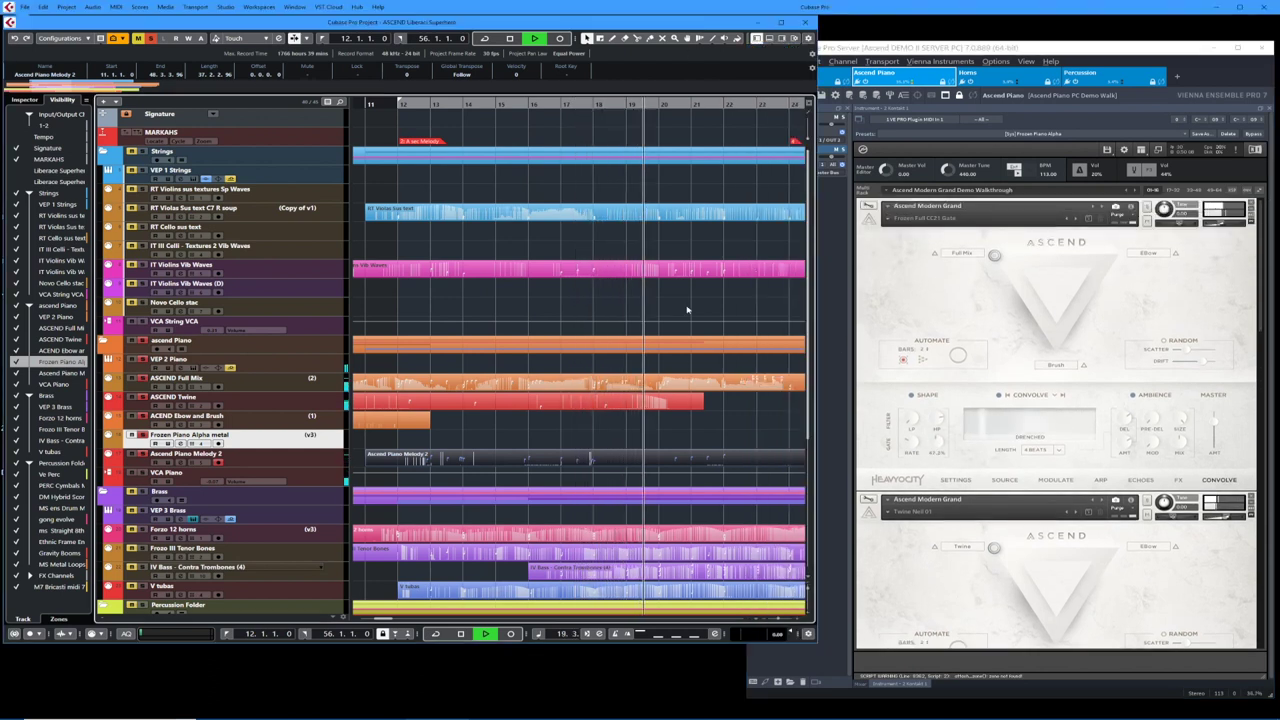
scroll(678, 372, right, 5)
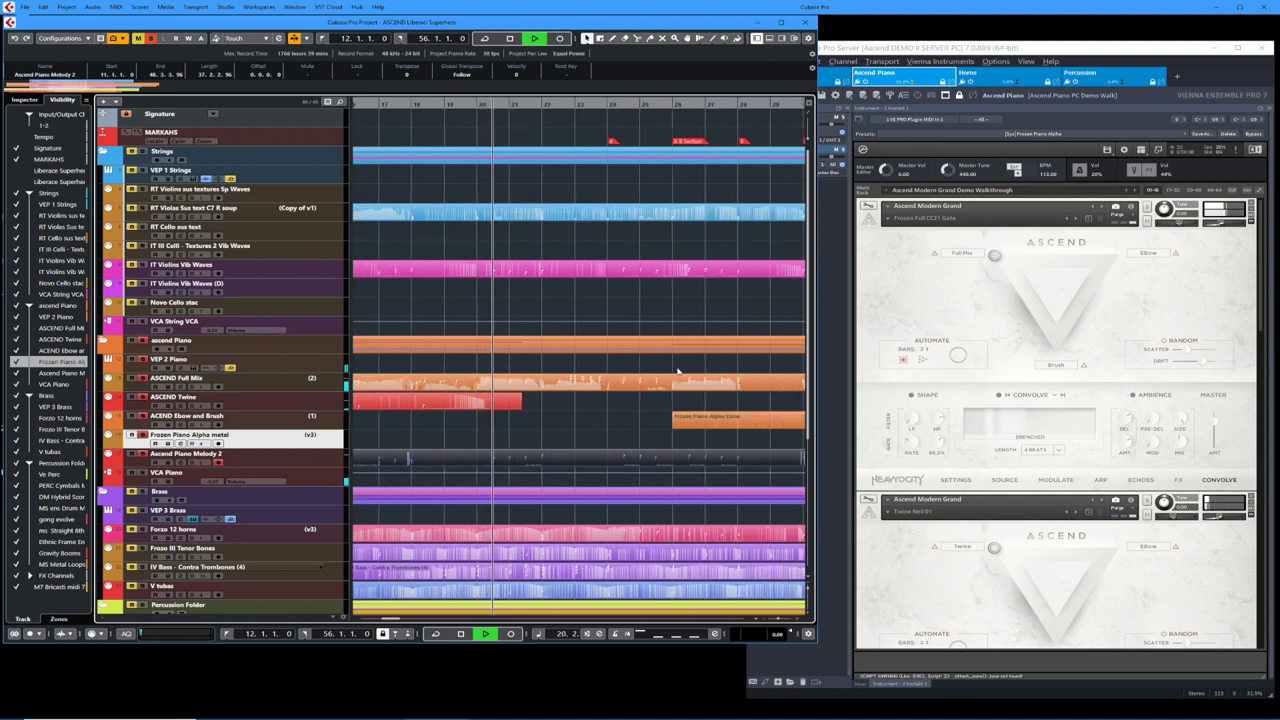
scroll(678, 372, right, 1)
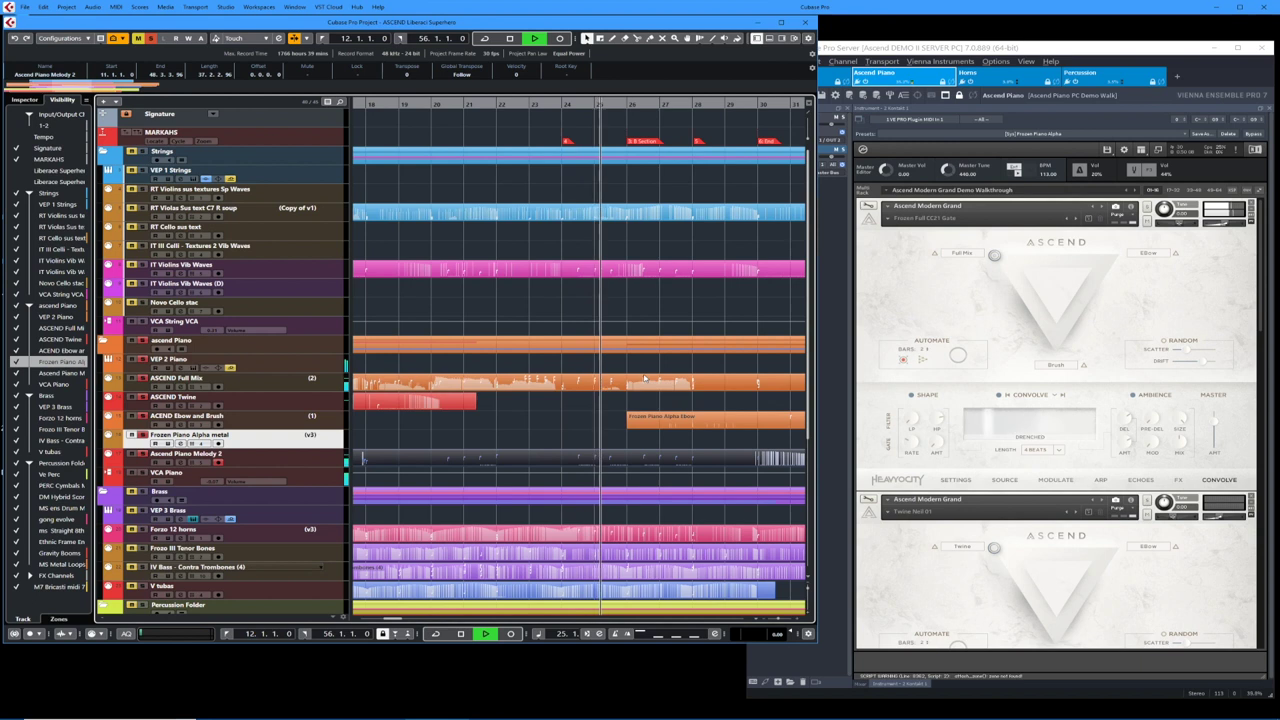
scroll(655, 430, right, 3)
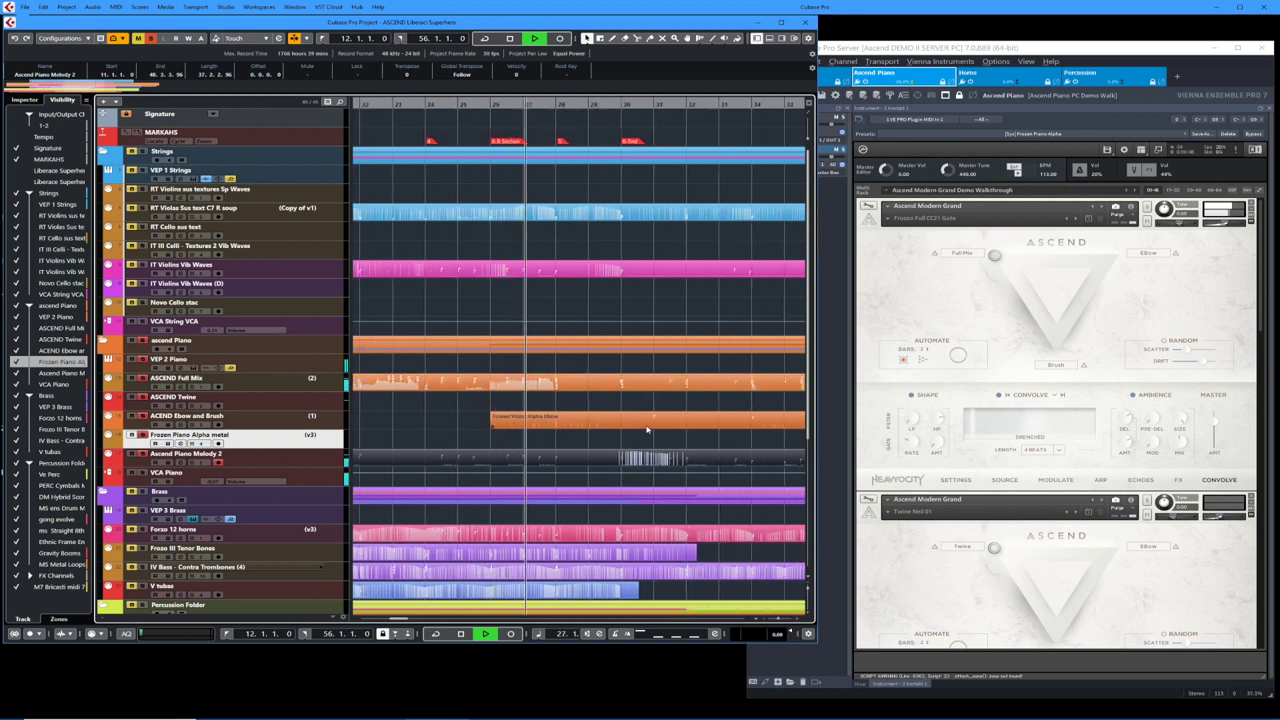
click(646, 429)
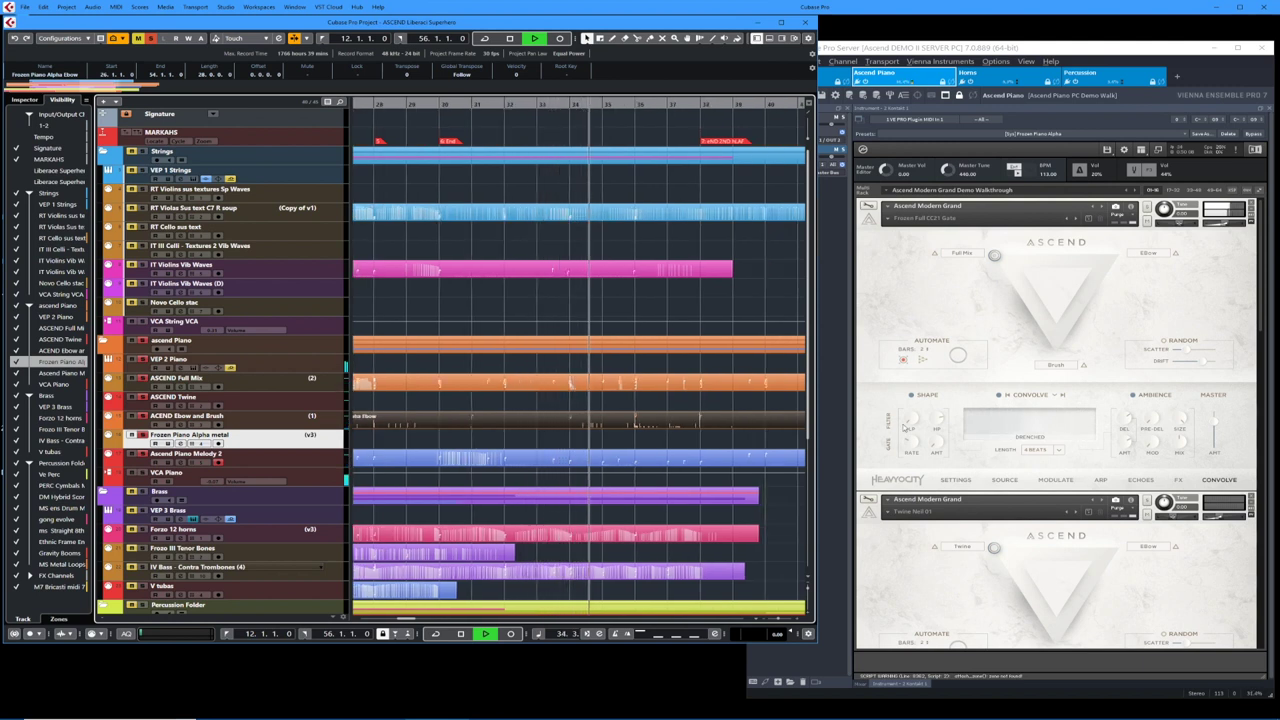
- Switch to Vienna Ensemble Pro, examine the remaining Ascend Modern Grand instruments down to Metal, and stop playback back in Cubase
click(1268, 285)
drag(1268, 285, 1263, 377)
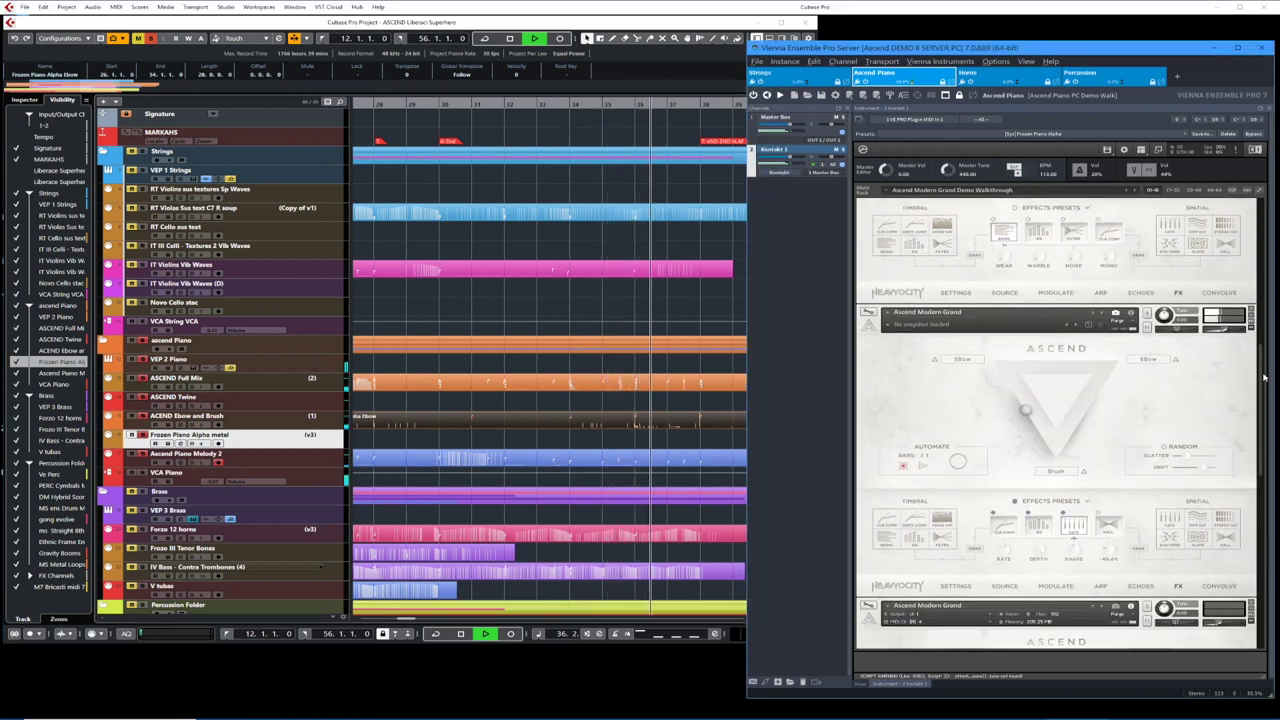
drag(1263, 377, 1269, 456)
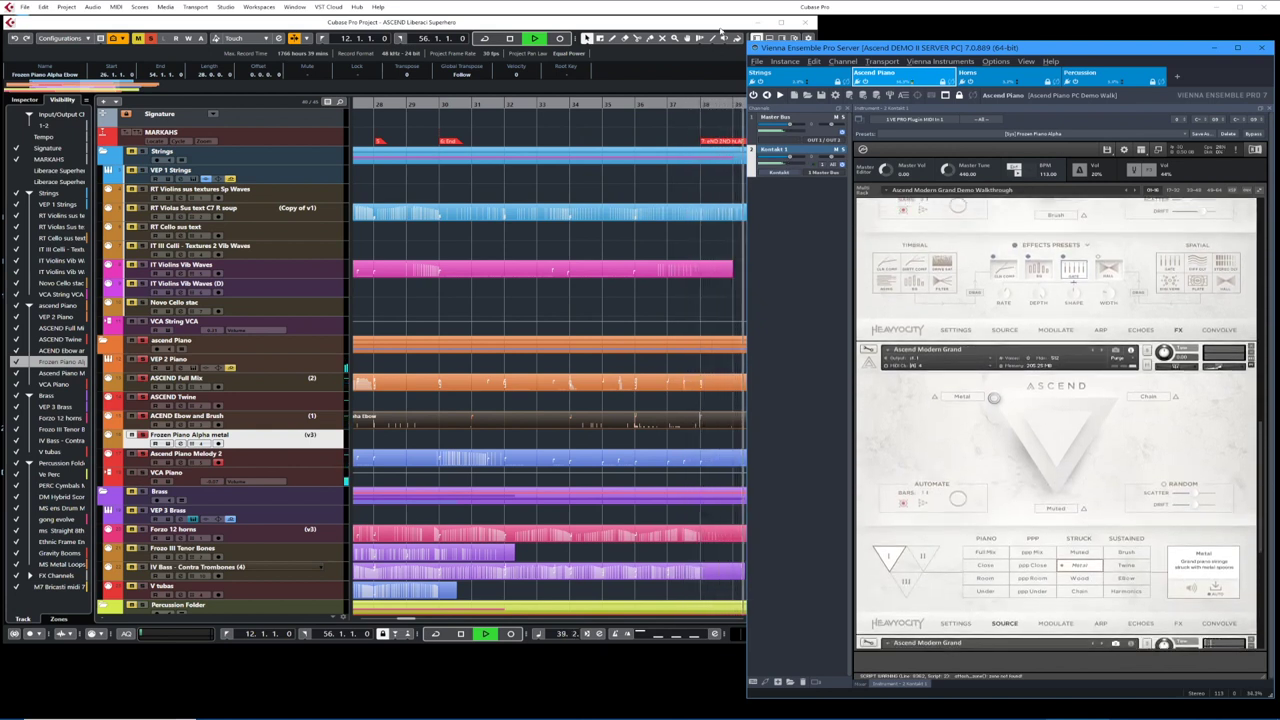
click(732, 260)
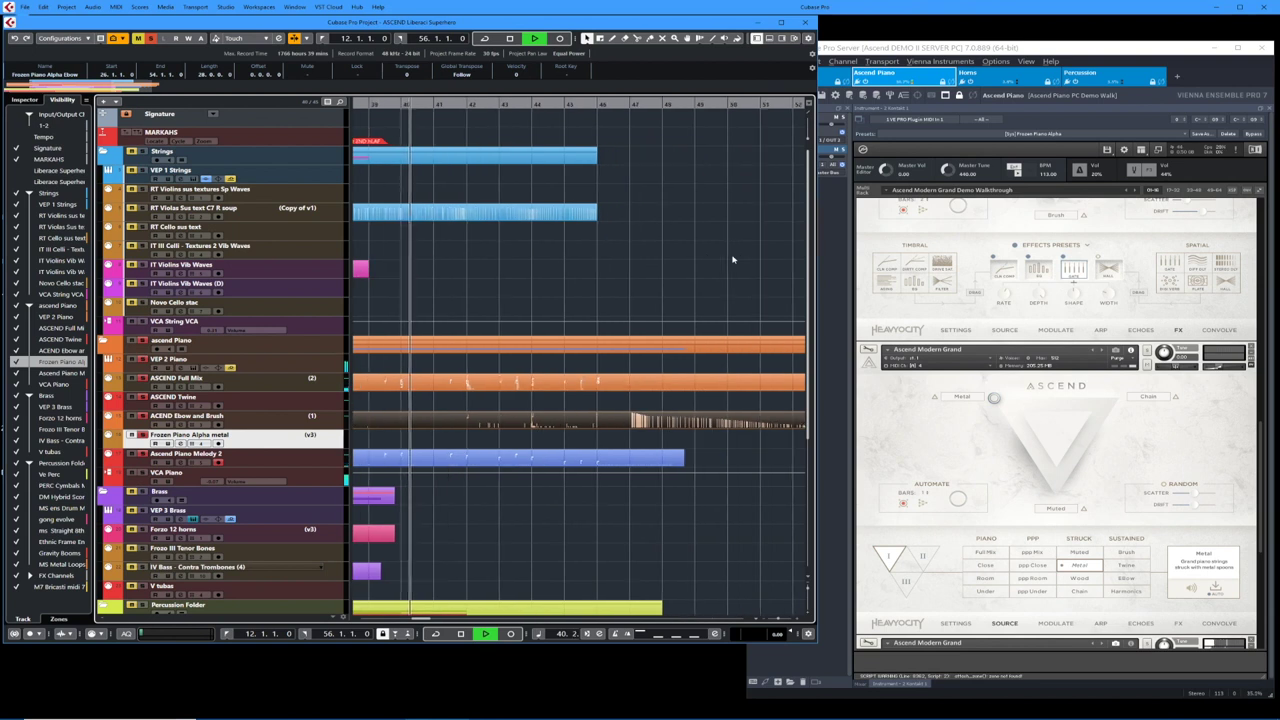
key(space)
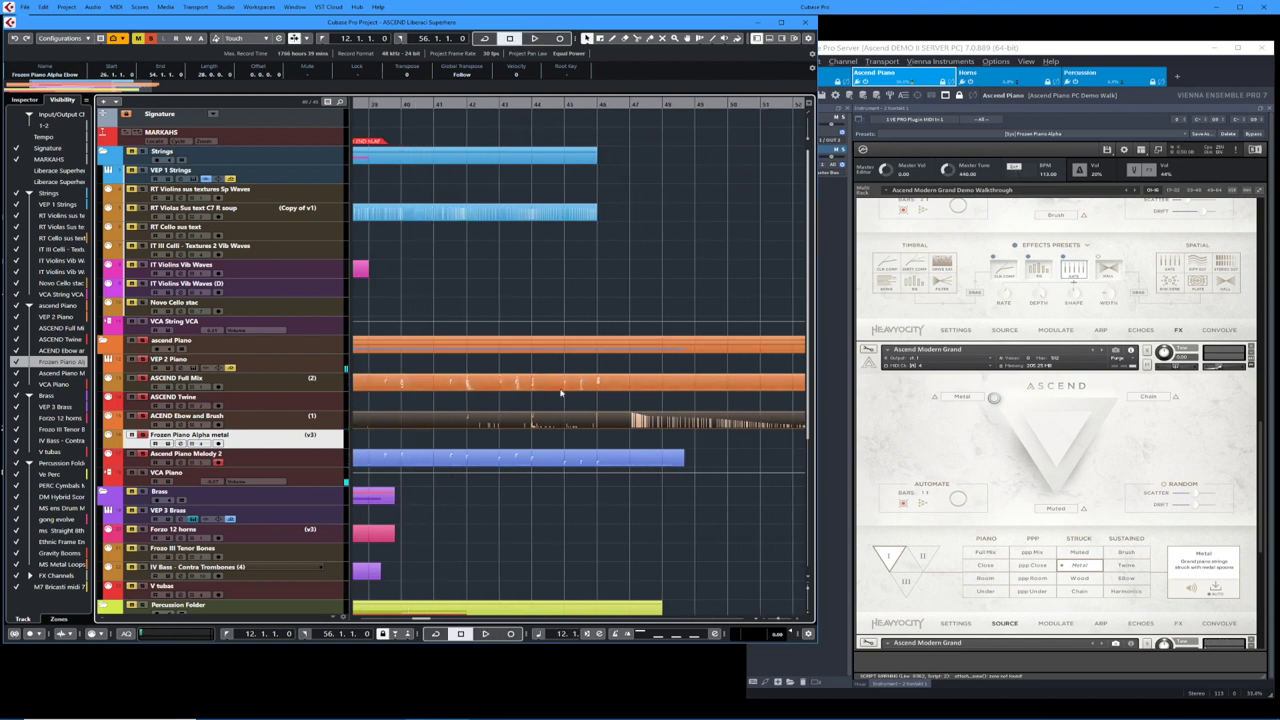
- Review the arrangement from the intro to the second half, including the percussion tracks, and play everything from bar 2
scroll(596, 376, left, 15)
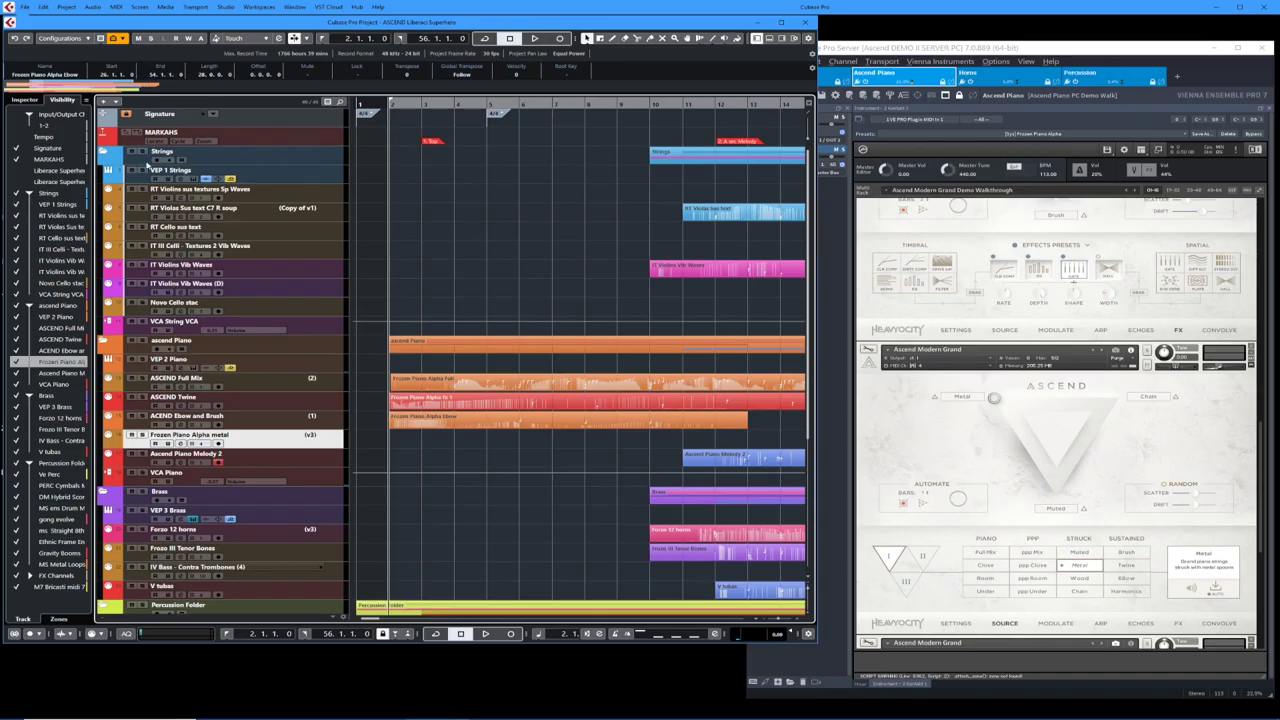
scroll(543, 203, right, 15)
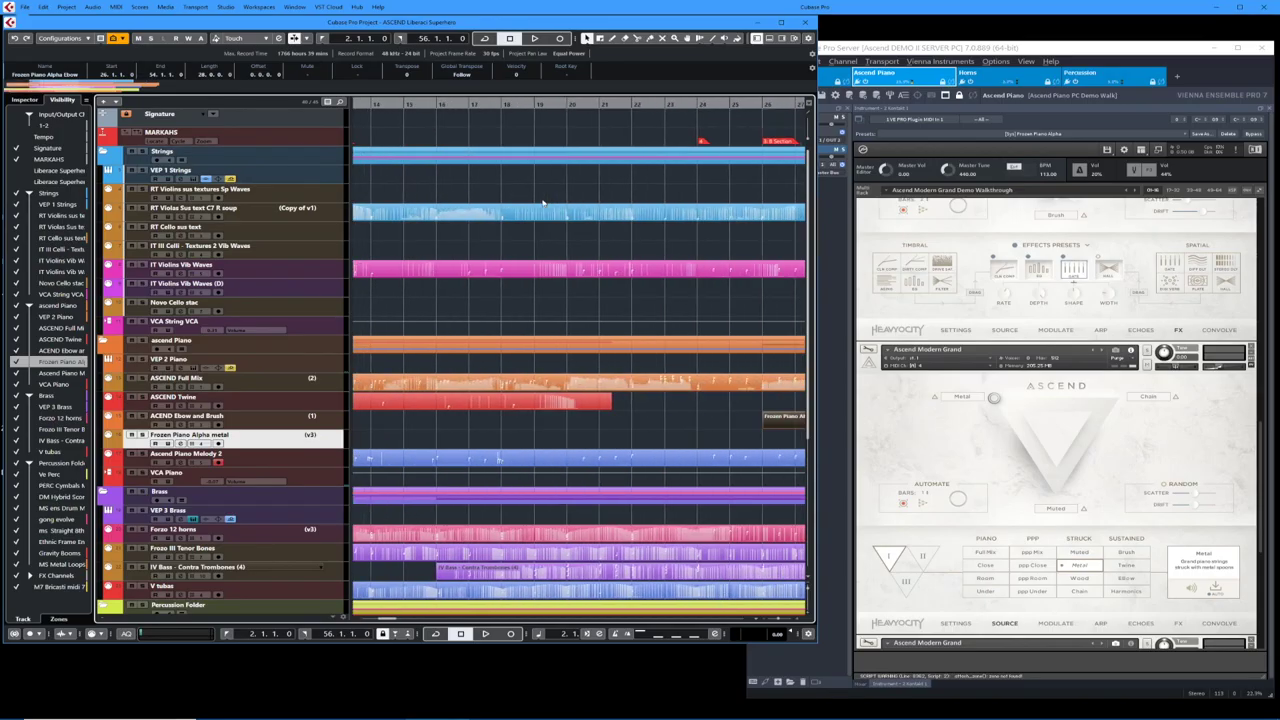
scroll(543, 203, left, 7)
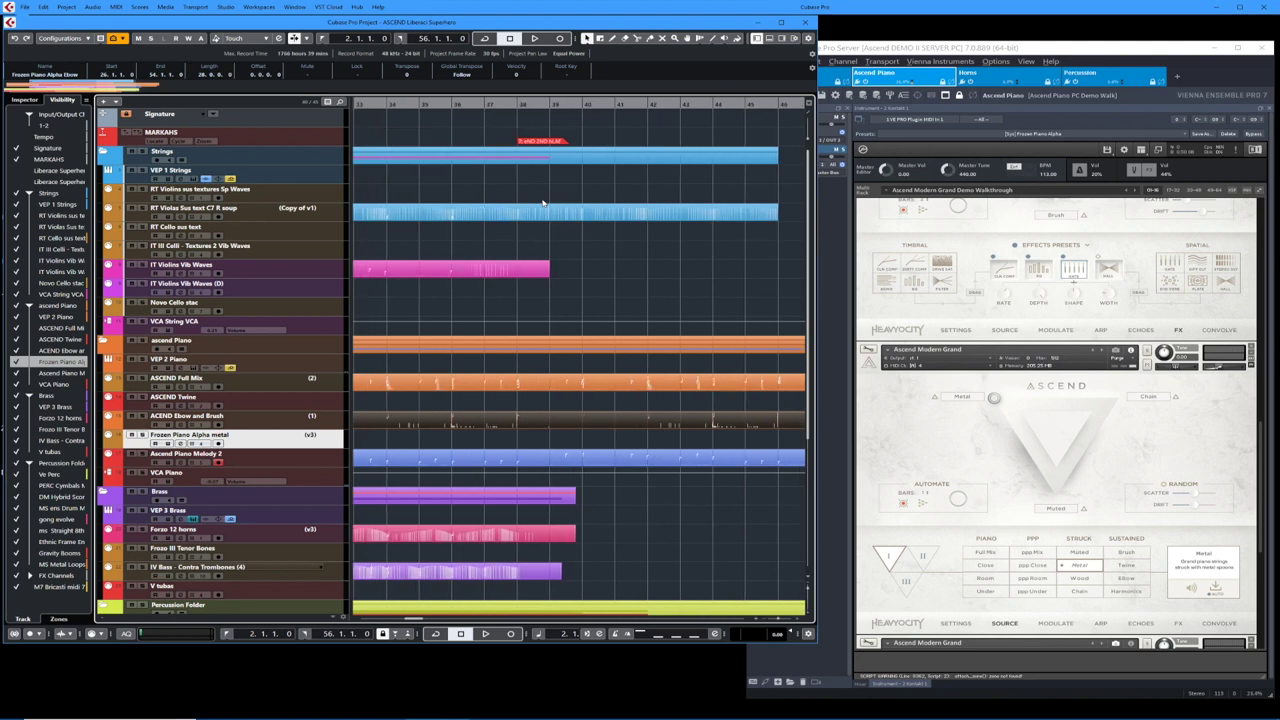
scroll(543, 203, left, 3)
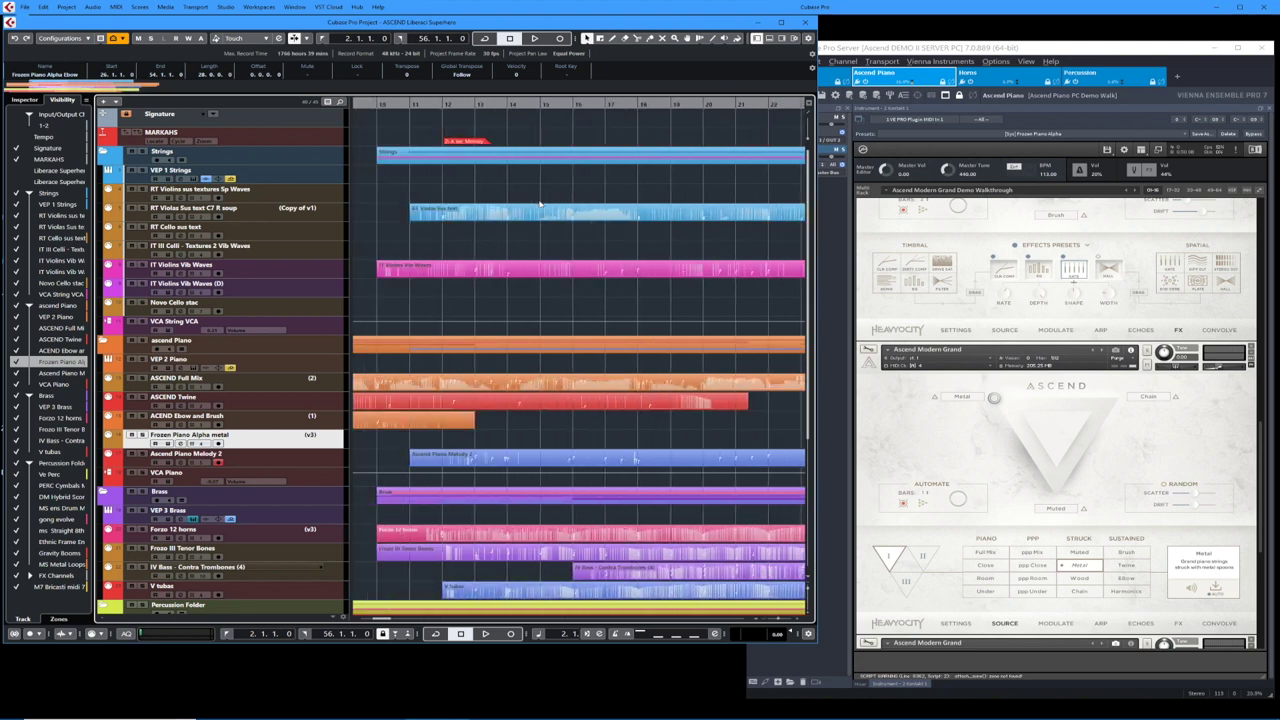
scroll(330, 465, down, 5)
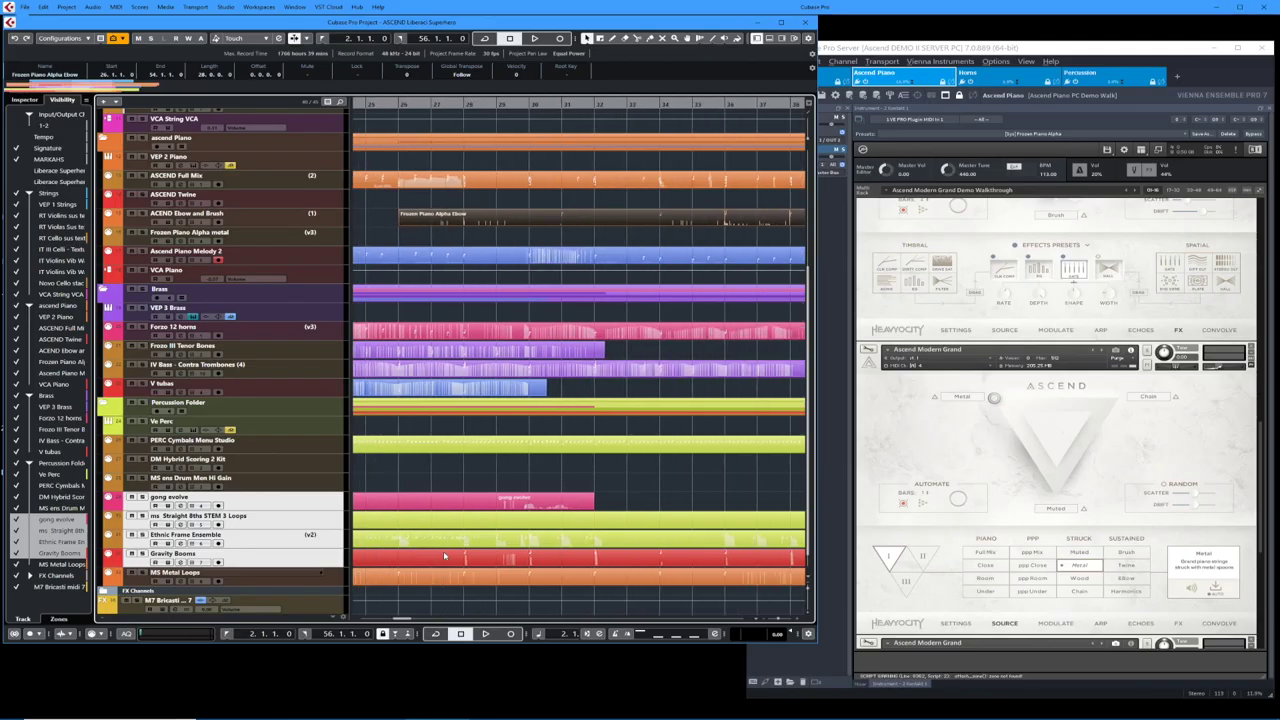
scroll(445, 556, left, 3)
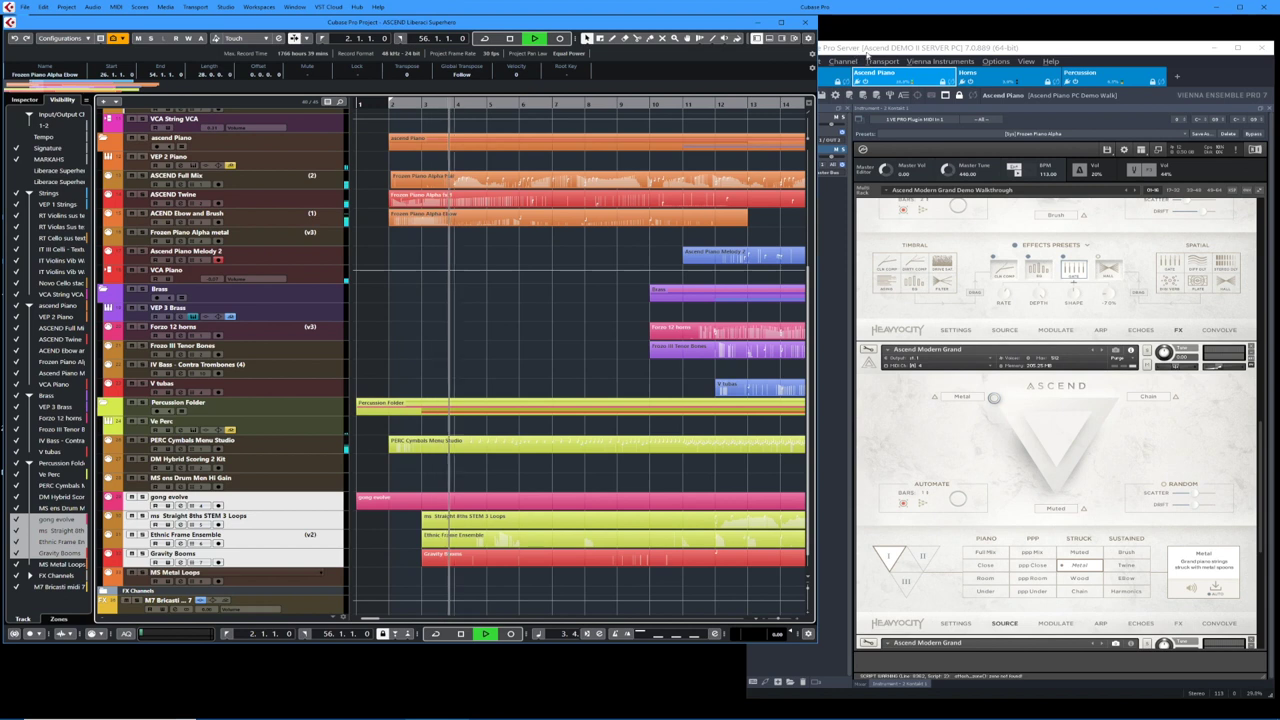
- Switch to the Percussion instance in Vienna Ensemble Pro, minimize all its instruments and expand only PERC Cymbals Menu Studio
click(1083, 77)
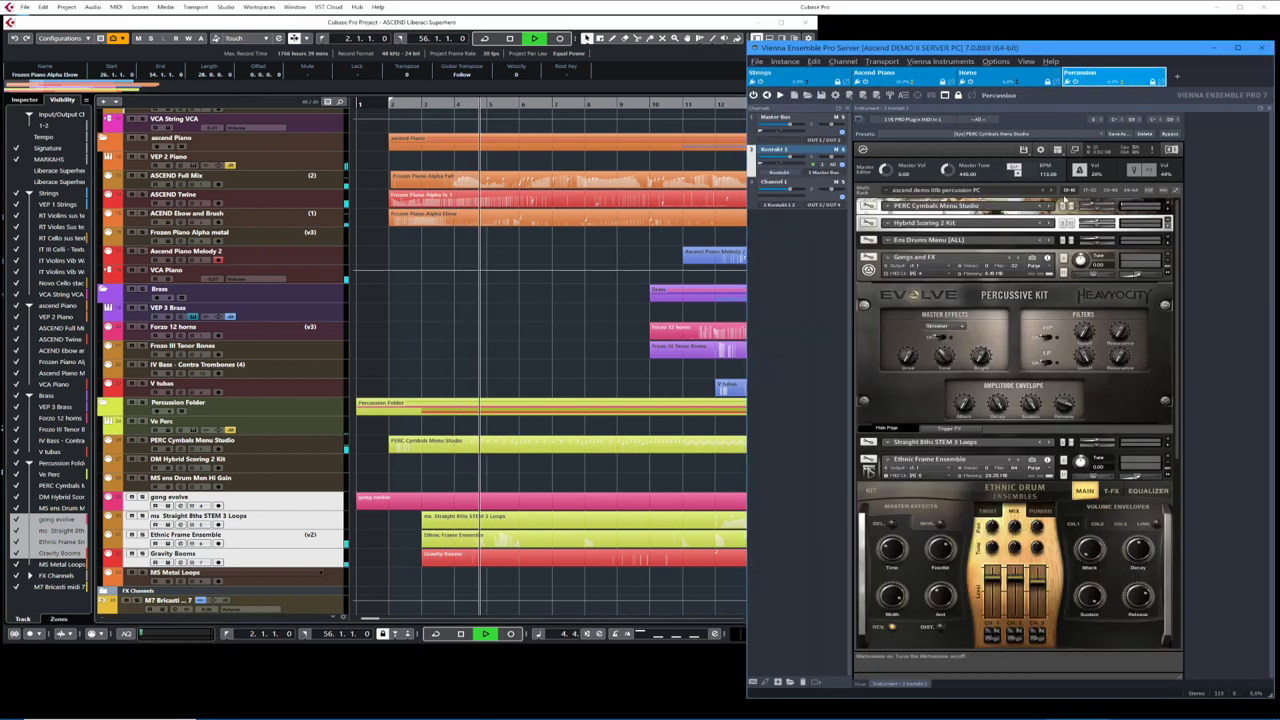
click(1179, 193)
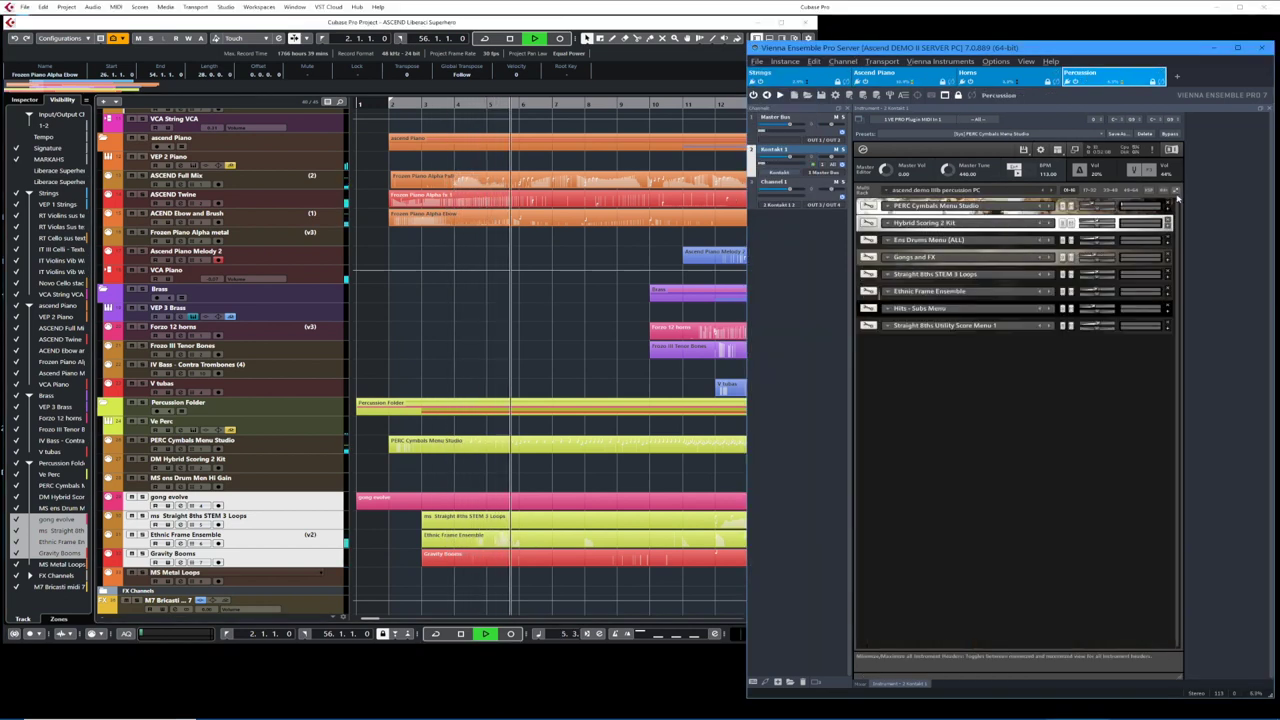
click(1166, 208)
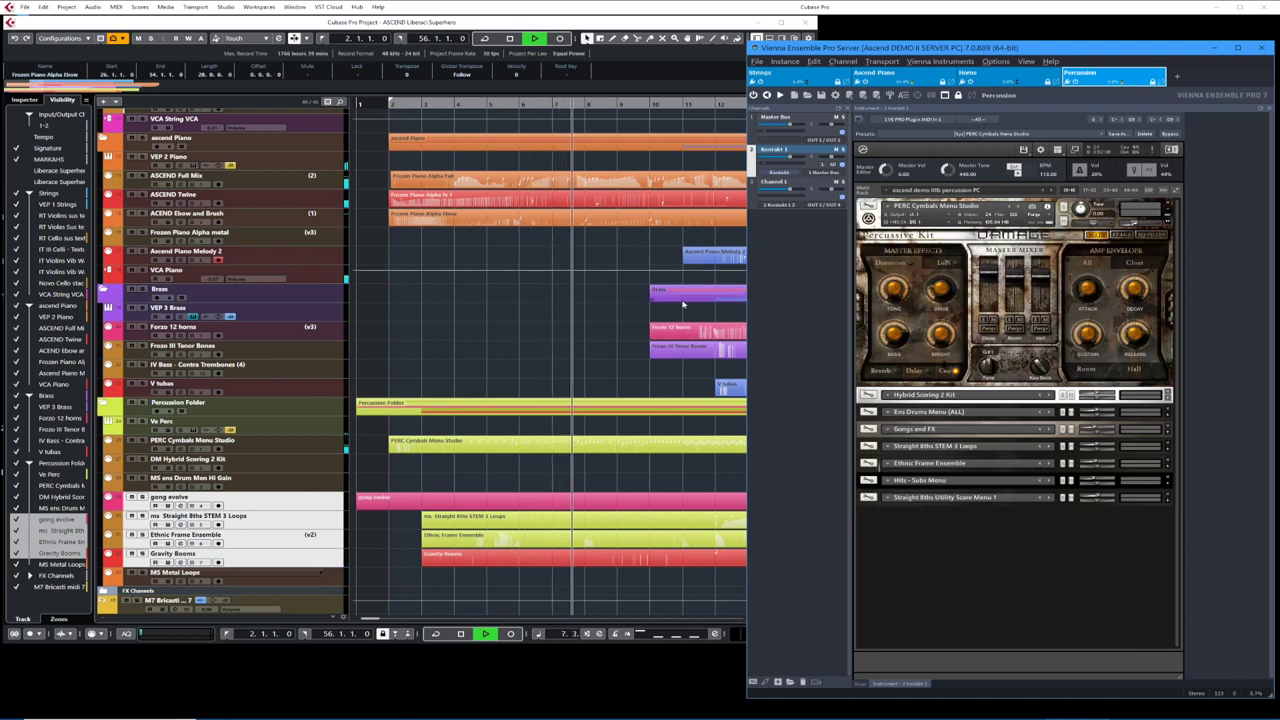
scroll(683, 304, up, 5)
scroll(683, 304, down, 2)
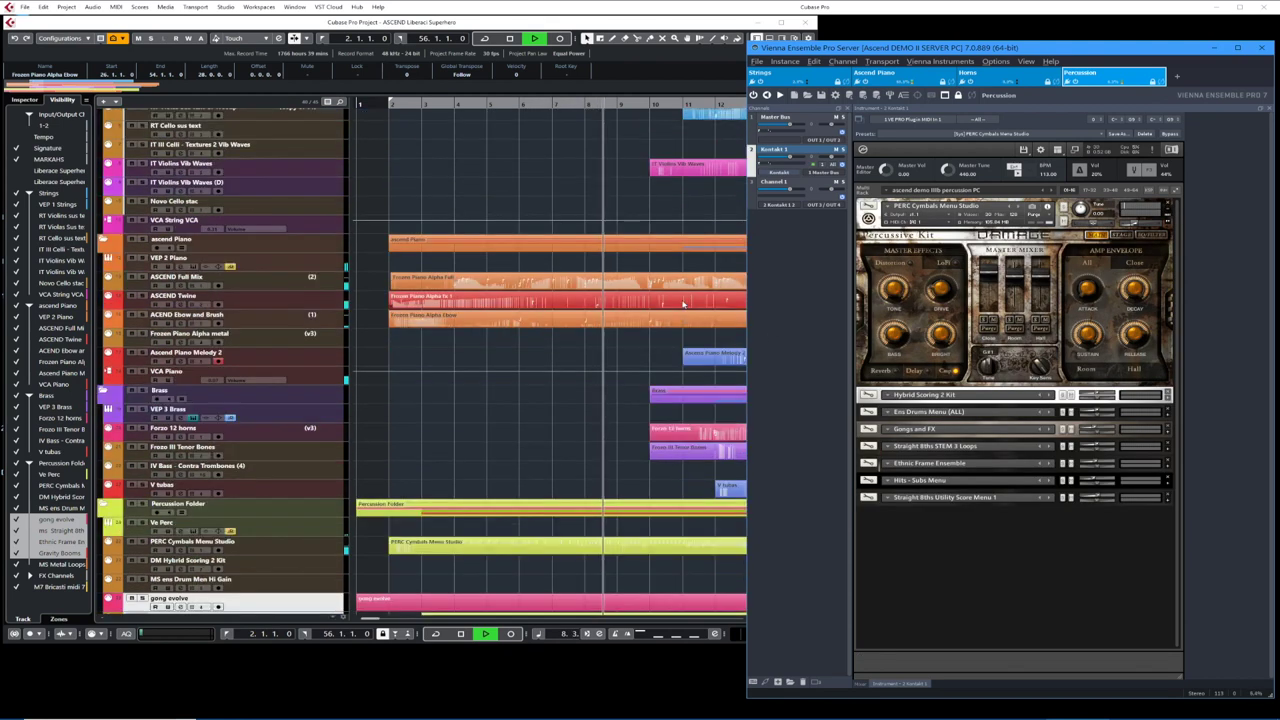
scroll(683, 304, up, 2)
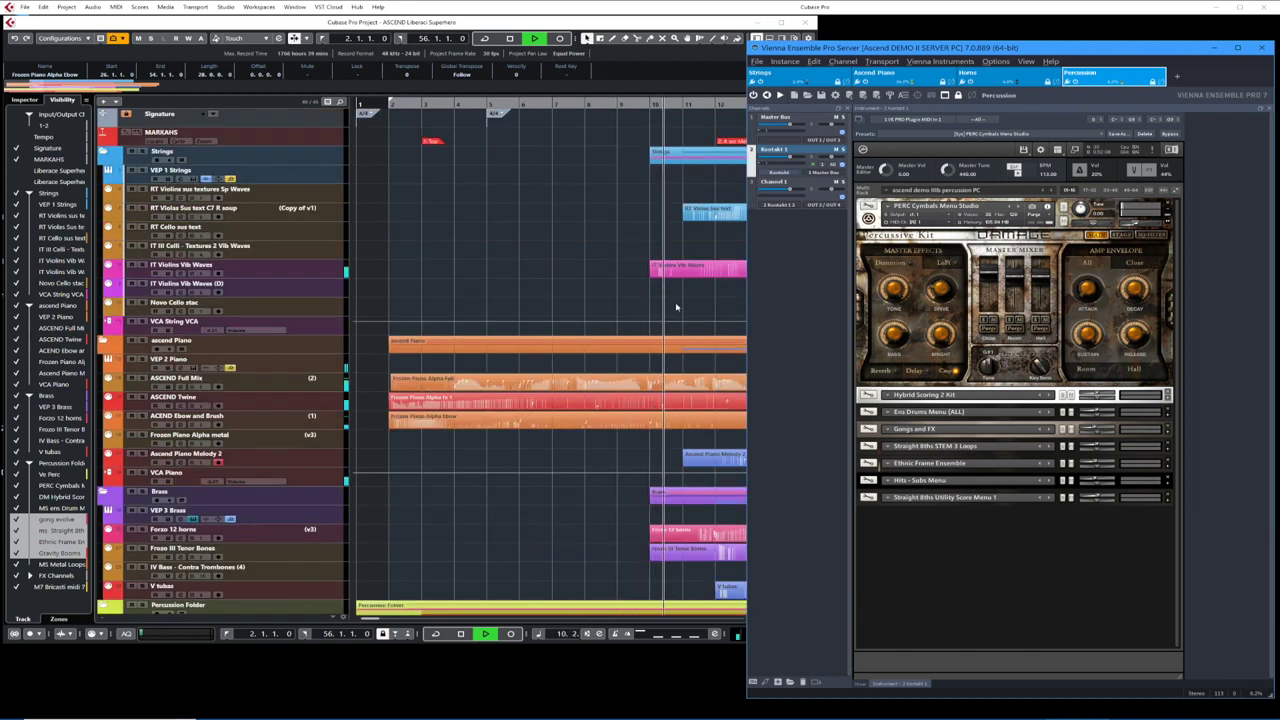
scroll(676, 307, down, 2)
scroll(676, 307, up, 2)
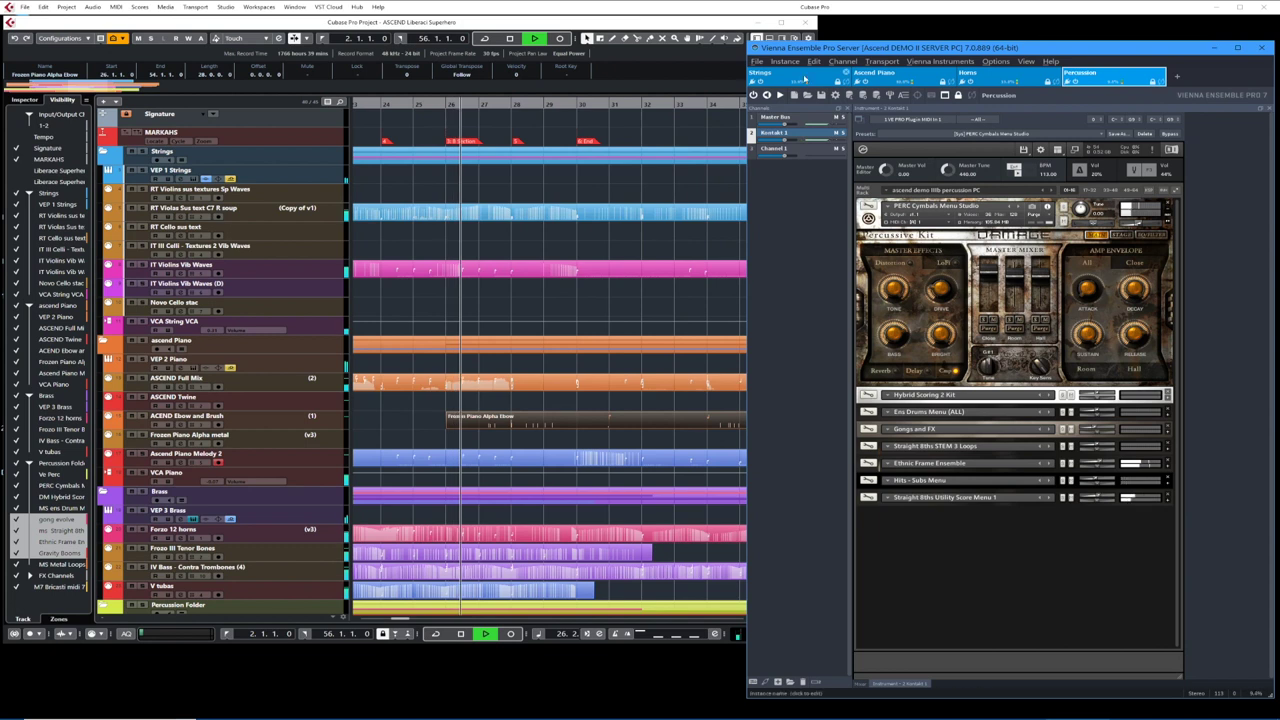
- Open the Horns instance, examine its Forzo instruments down to IV Bass - Contra Trombones, and stop playback back in Cubase
click(953, 73)
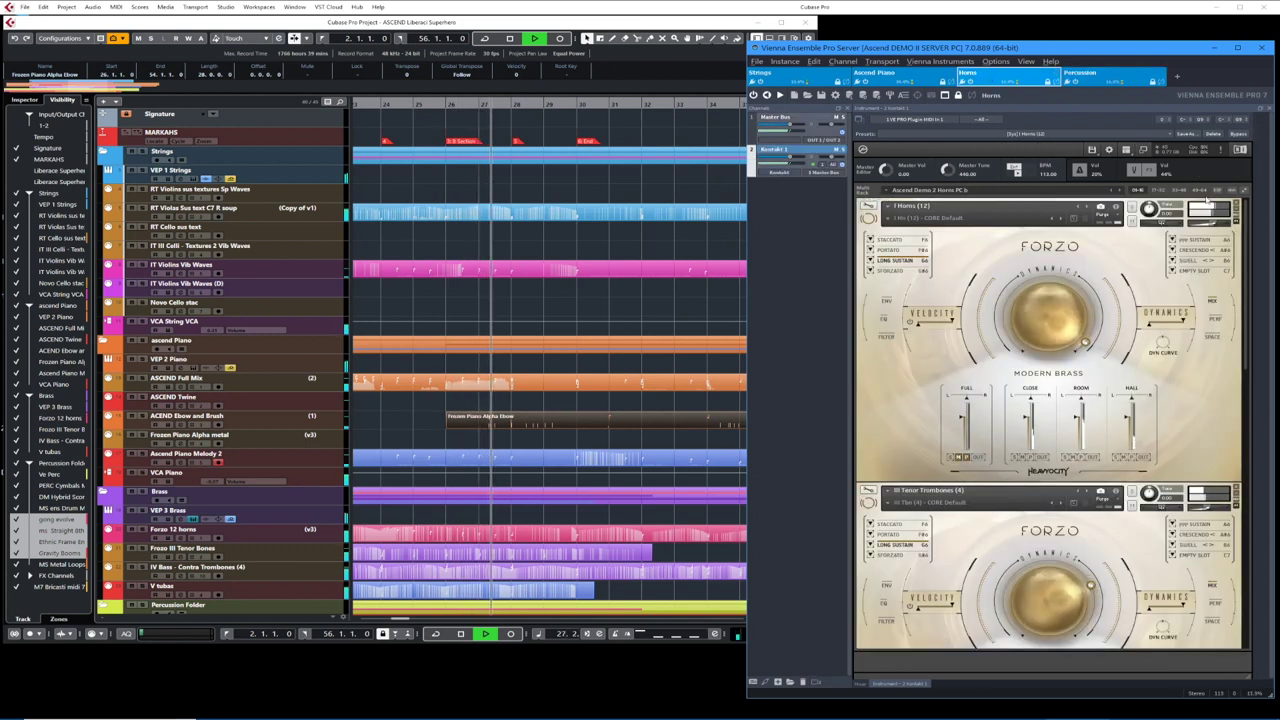
click(1244, 190)
click(1244, 190)
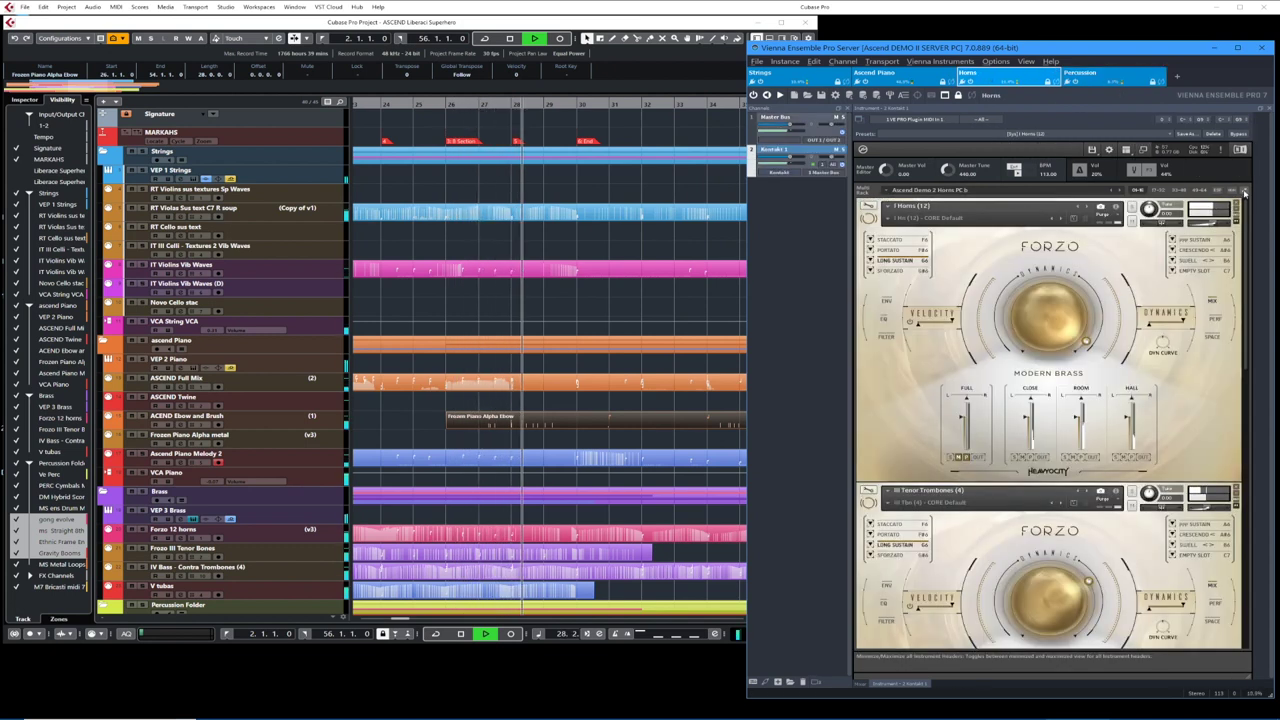
scroll(1240, 280, down, 3)
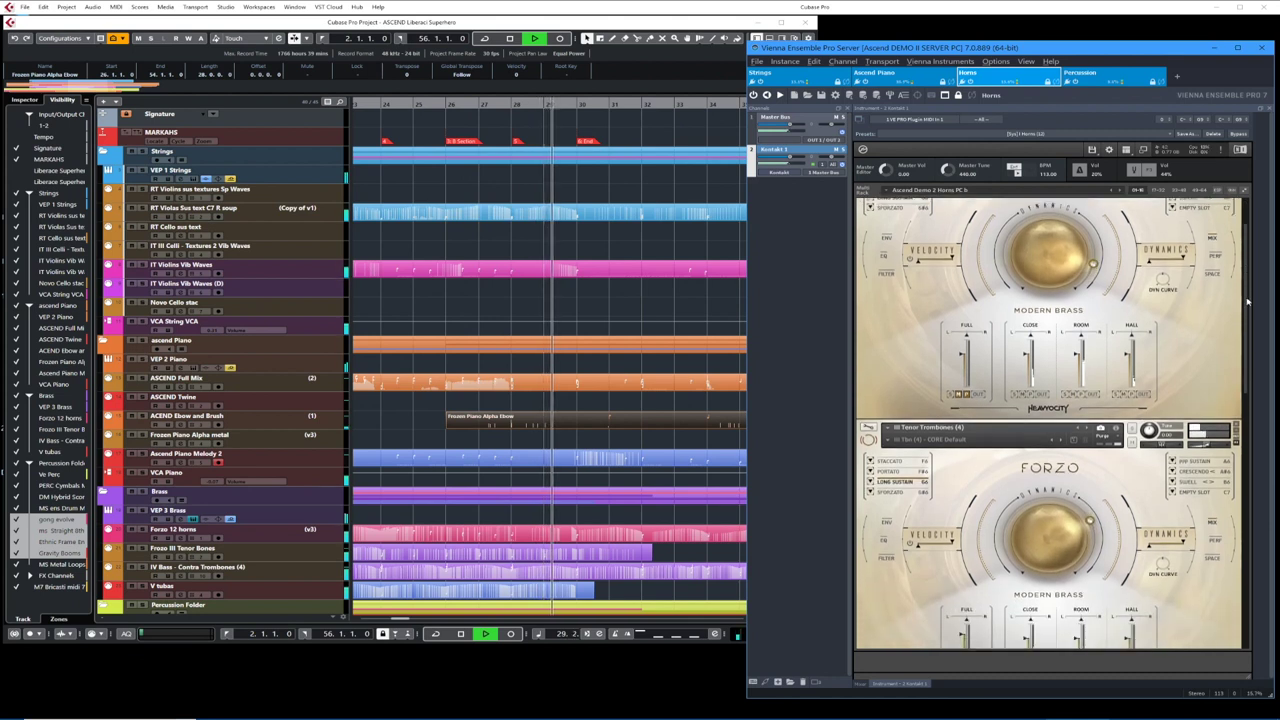
scroll(1251, 415, down, 2)
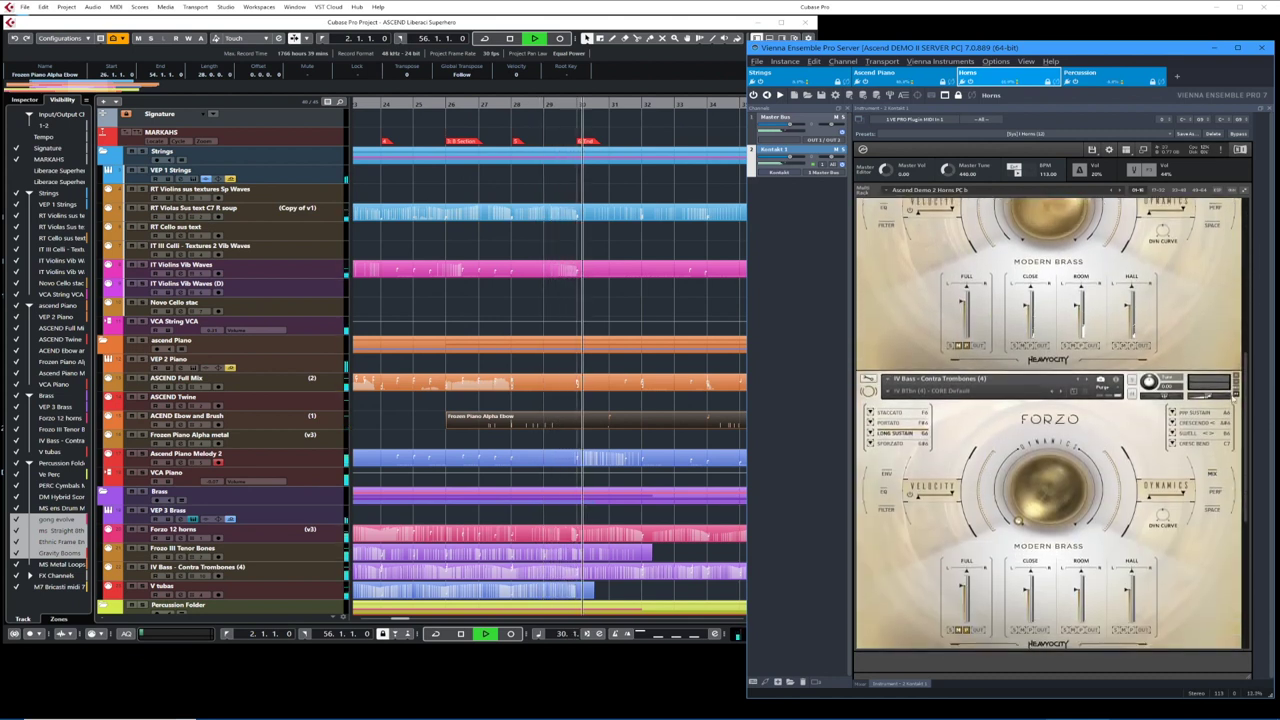
click(685, 139)
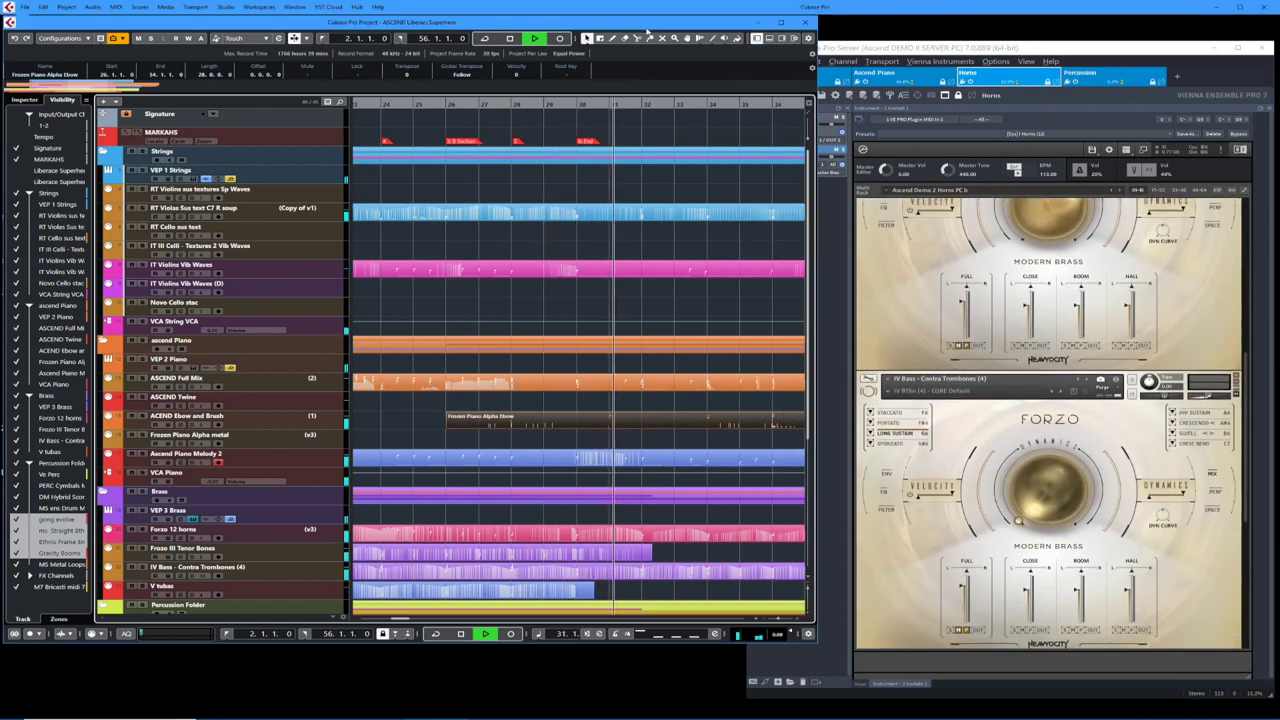
key(space)
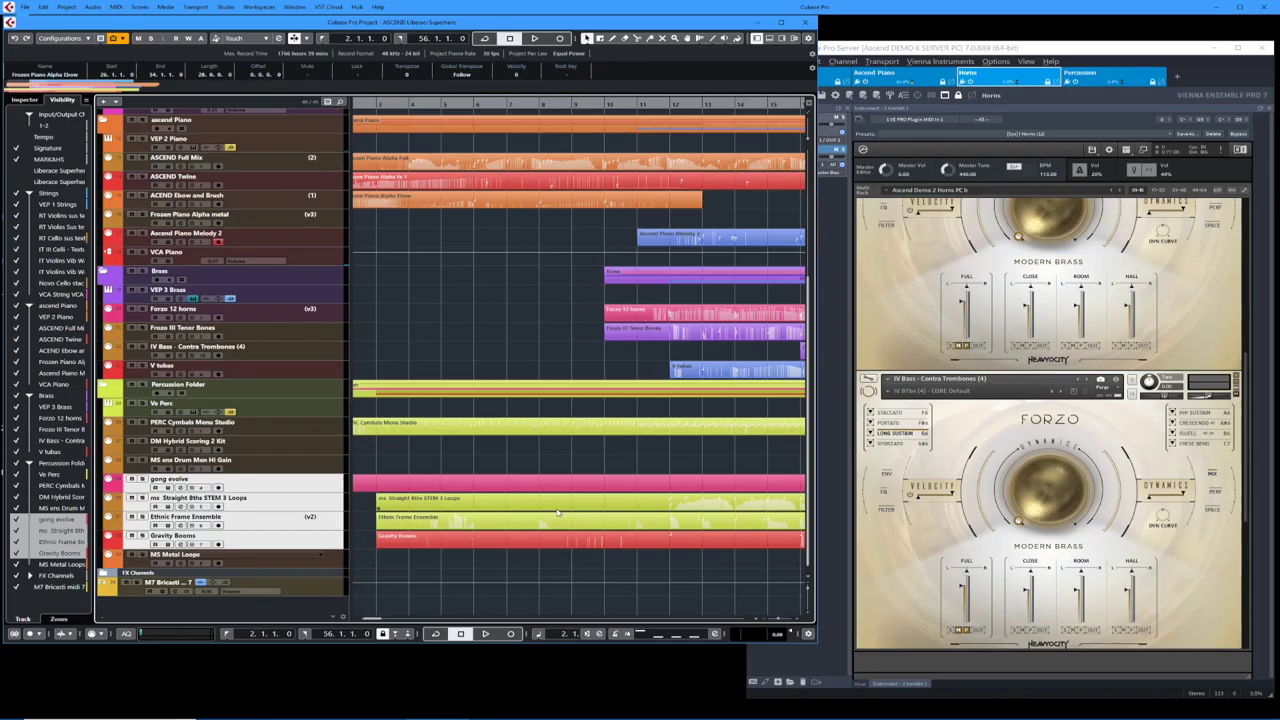
- Open the PERC Cymbals Menu Studio part in the Key Editor, select and play its opening notes, and close the editor
double_click(452, 424)
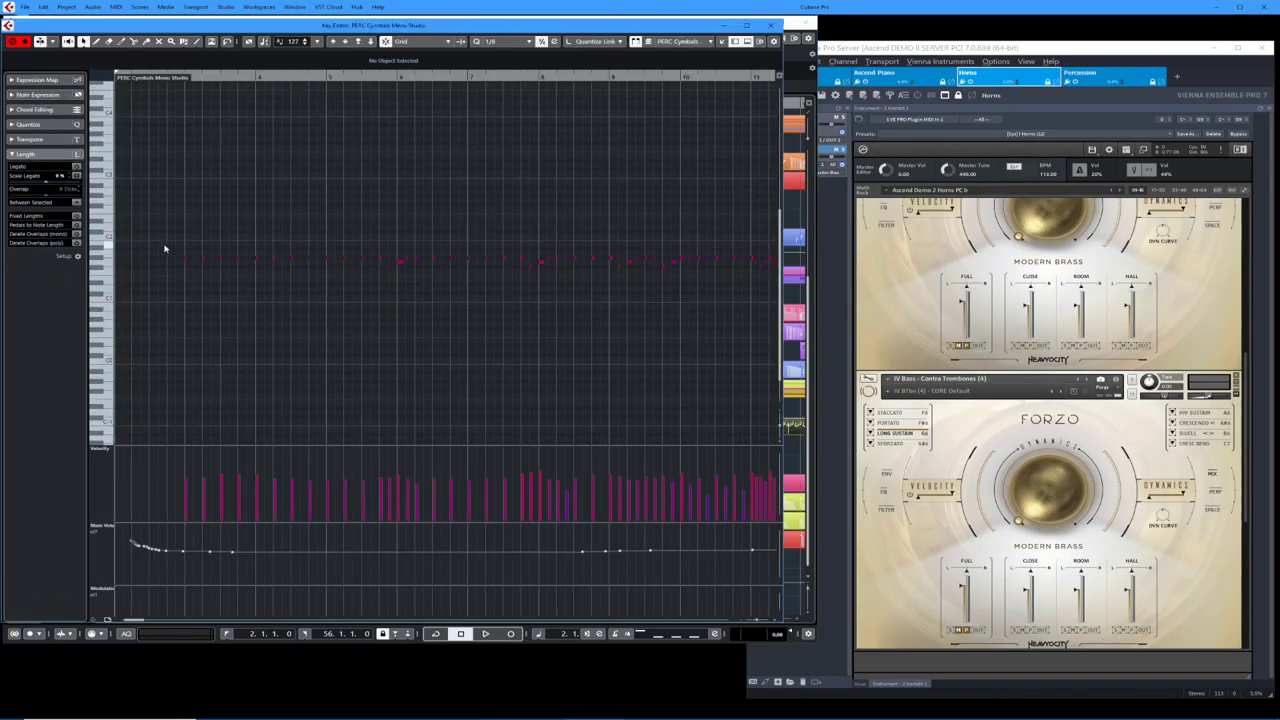
drag(165, 248, 309, 266)
key(space)
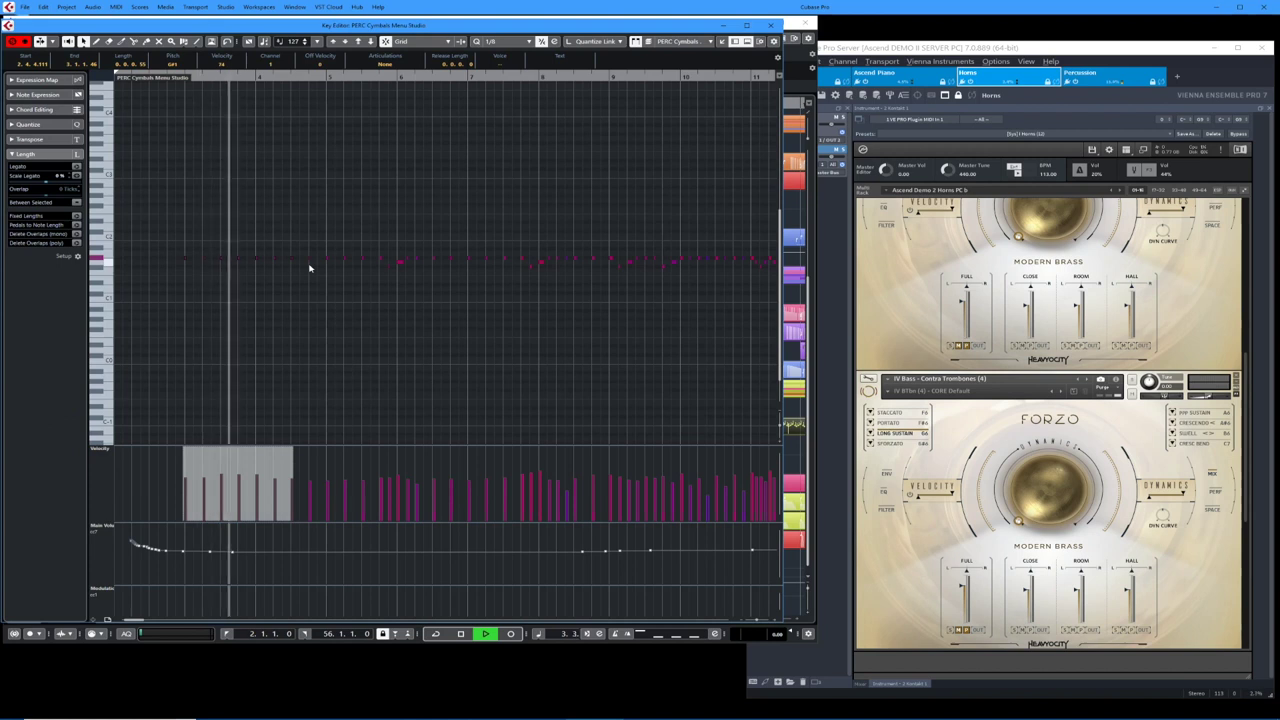
key(space)
key(Escape)
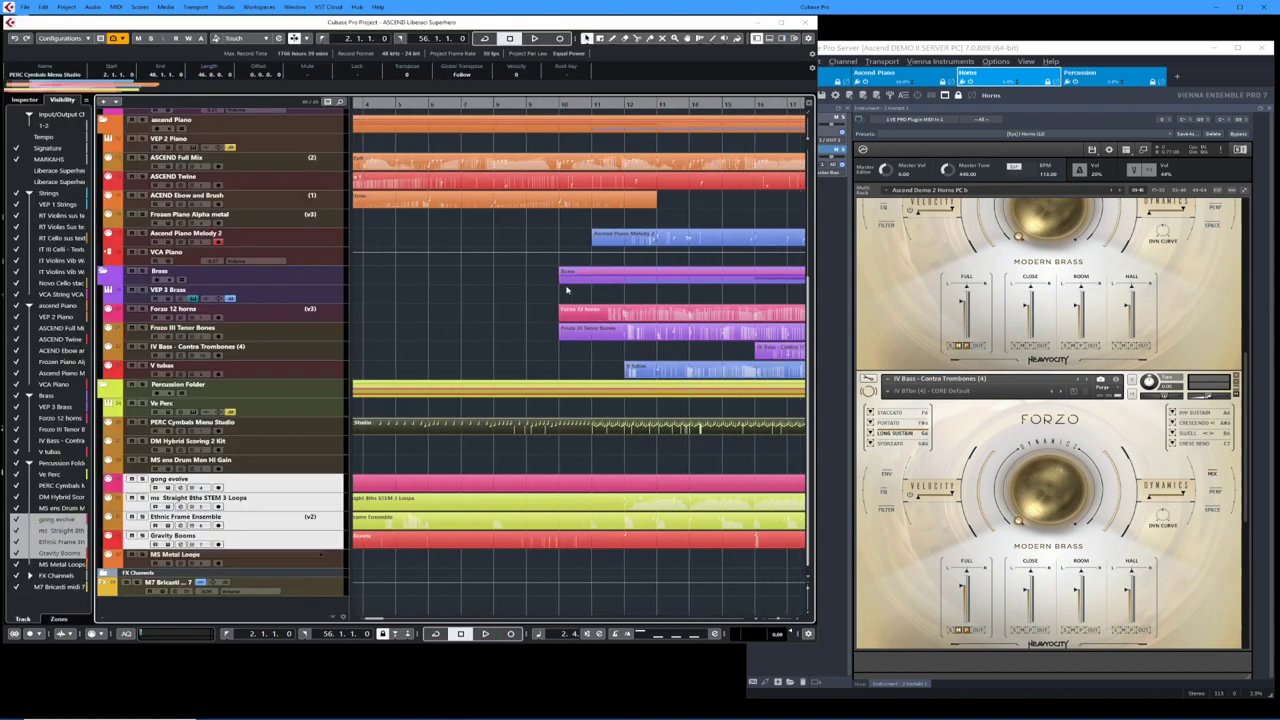
- Solo the string tracks, select the RT Violas Sus text part and play the strings on their own
scroll(566, 290, up, 5)
scroll(566, 290, right, 3)
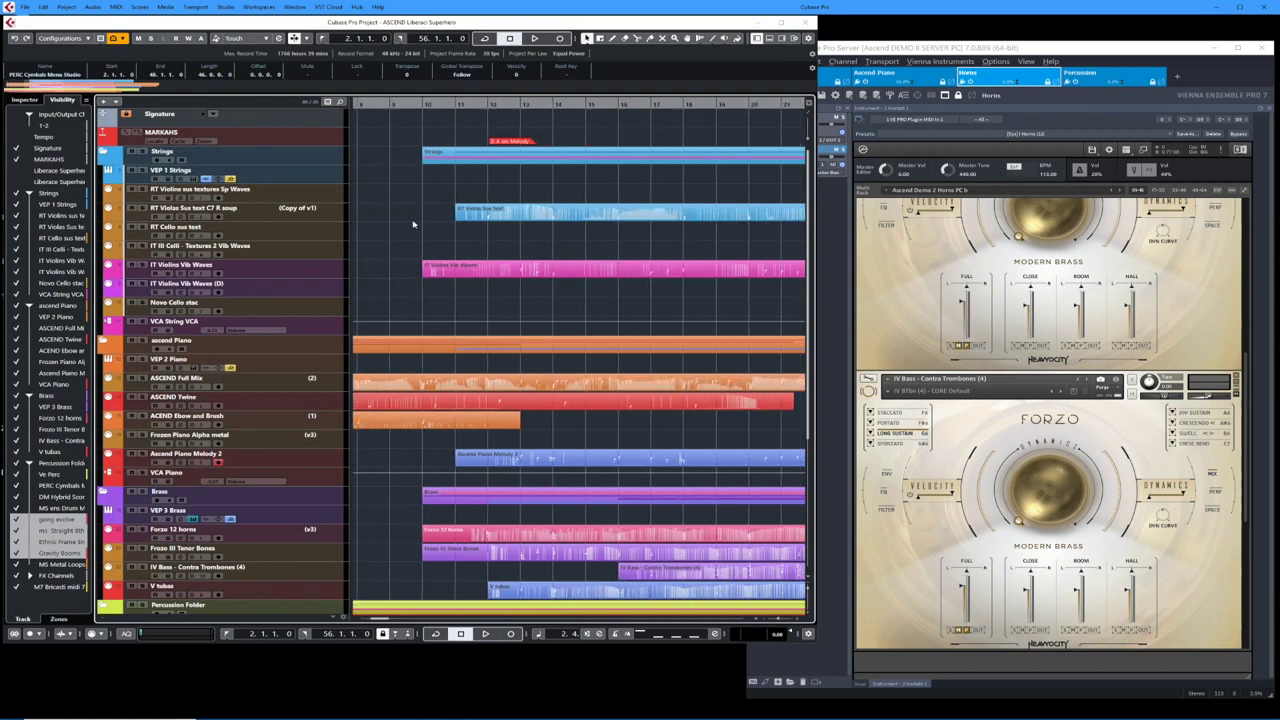
click(143, 171)
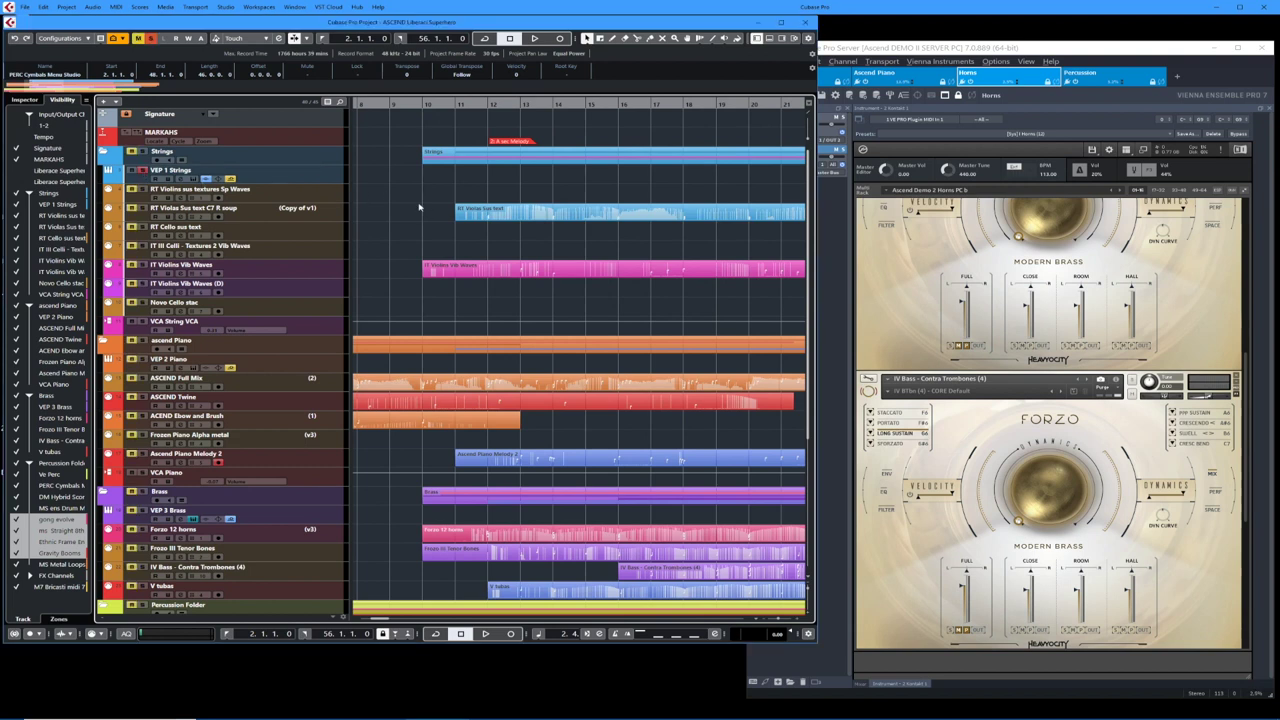
click(476, 210)
key(space)
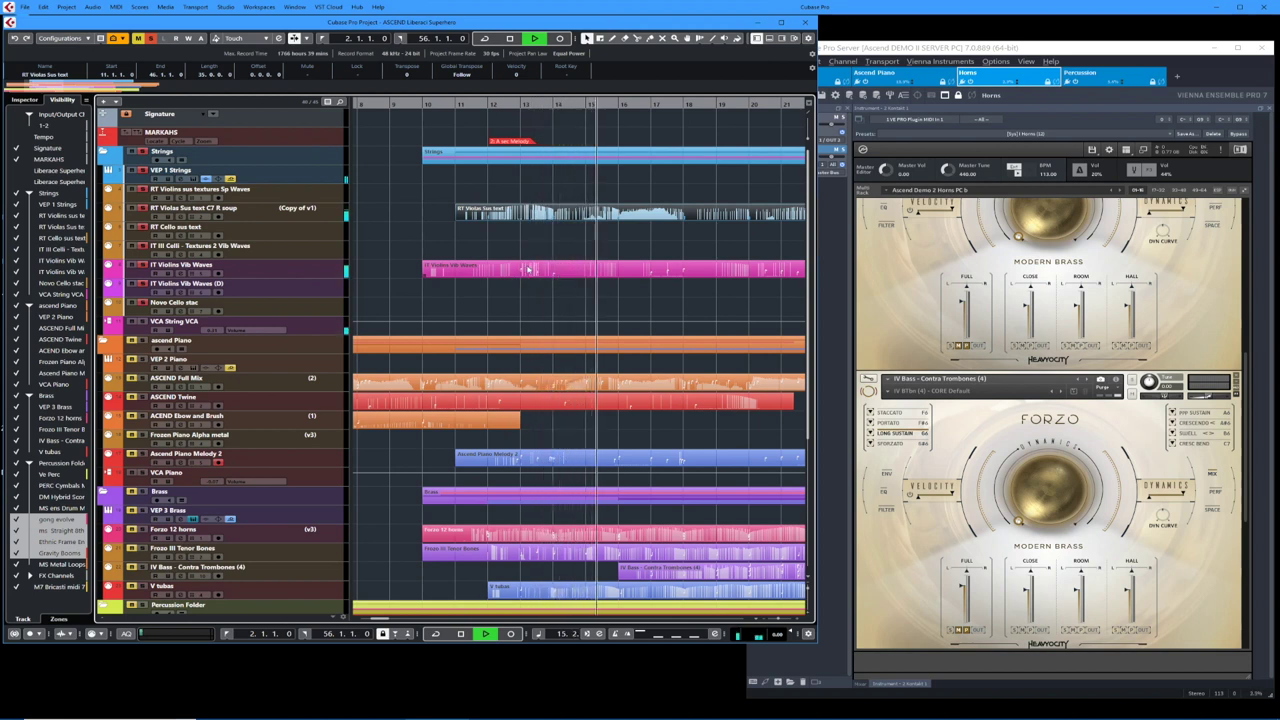
- Select the IT Violins Vib Waves part and play the soloed strings from bar 12
click(650, 272)
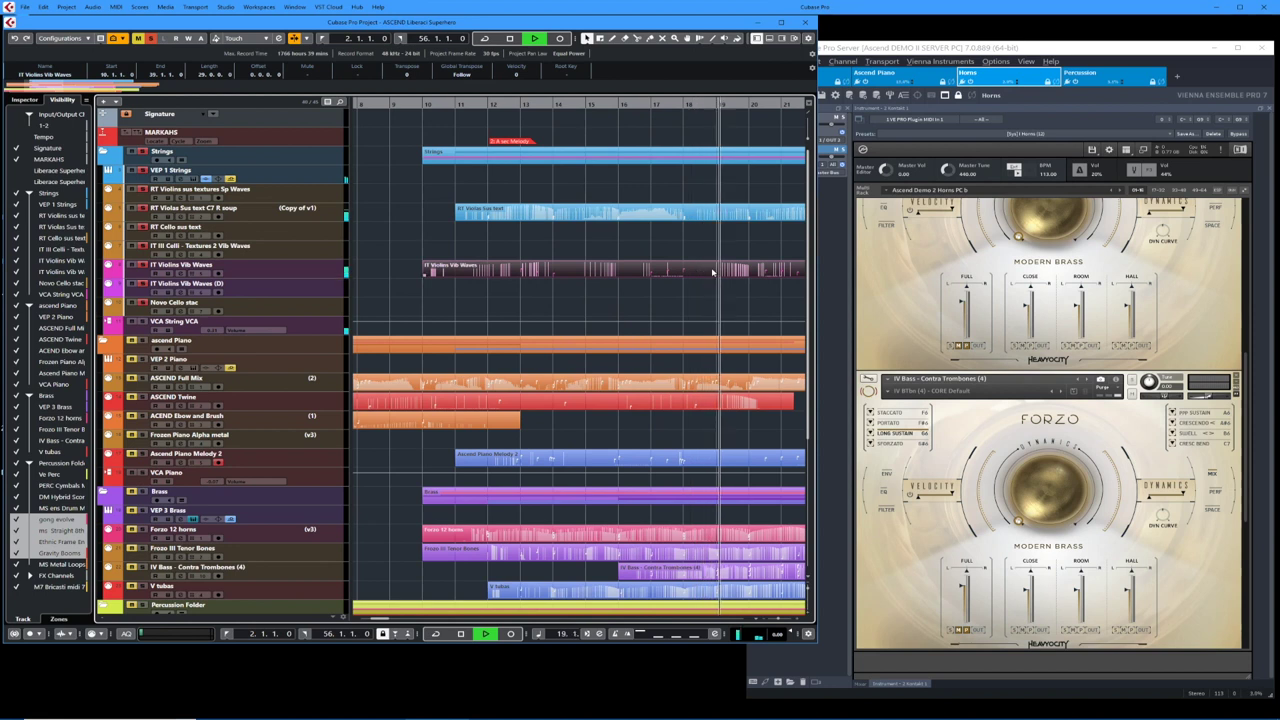
scroll(713, 271, right, 3)
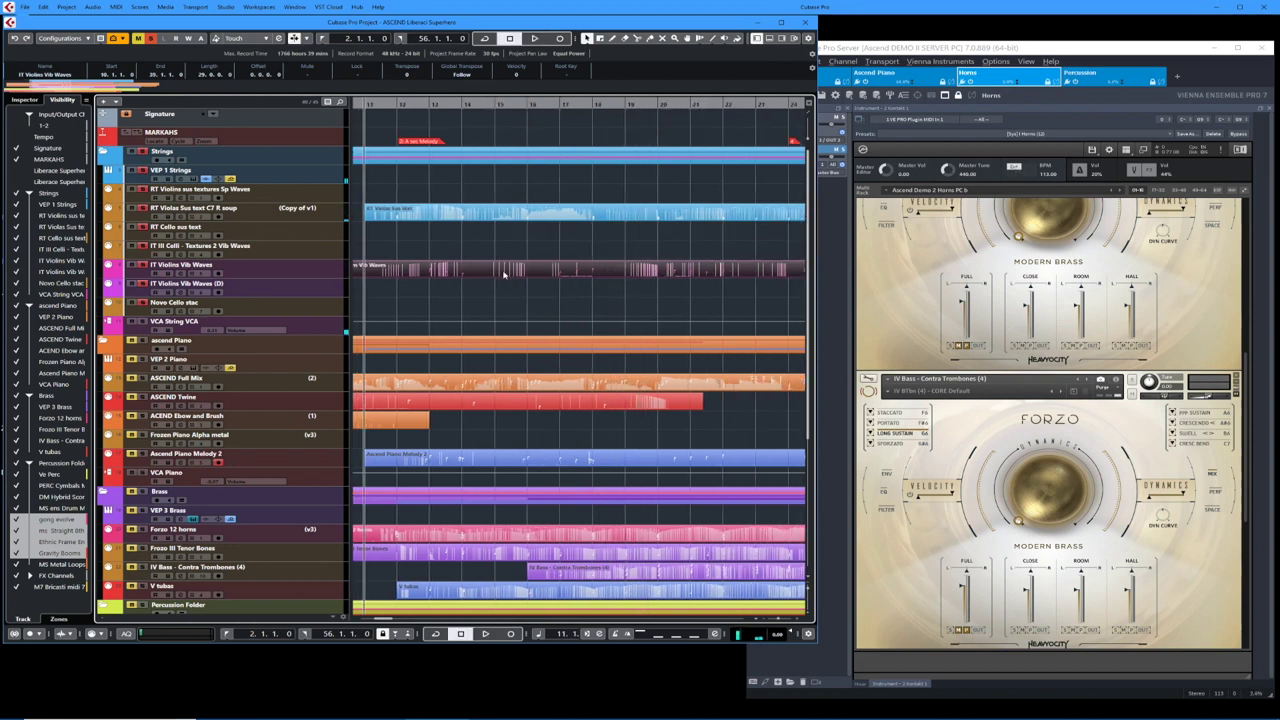
key(KP_1)
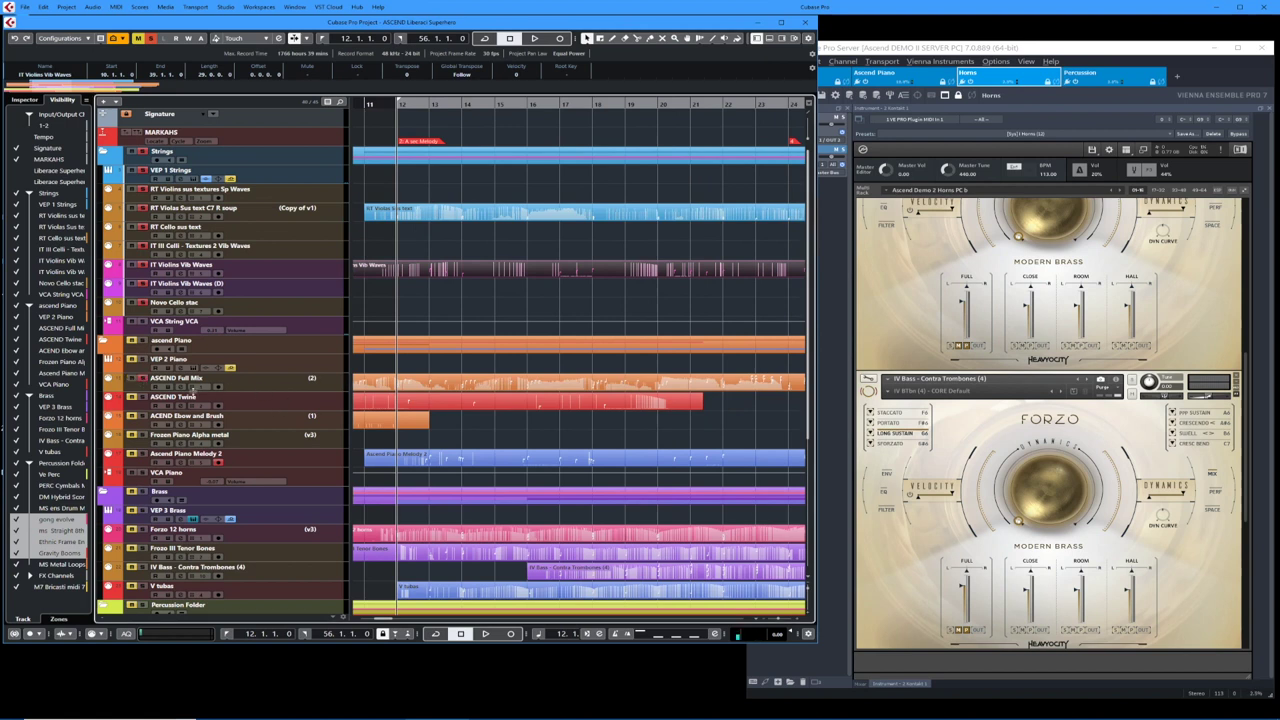
key(space)
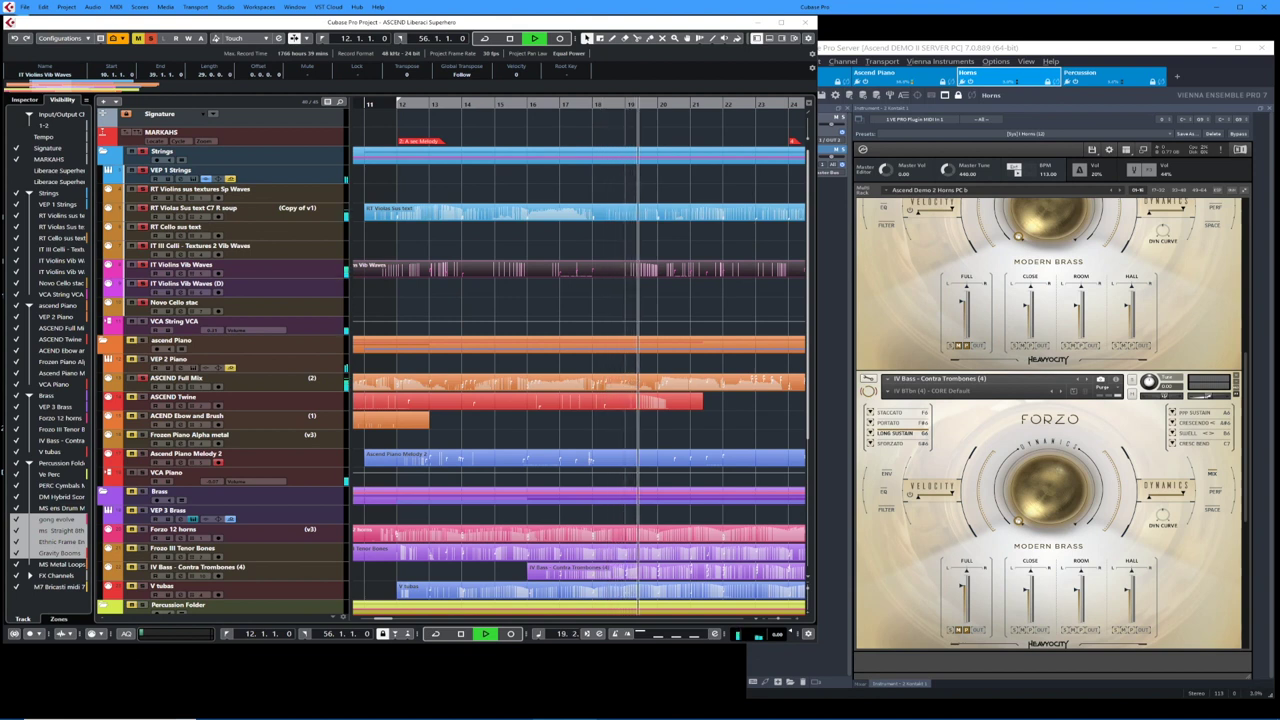
key(space)
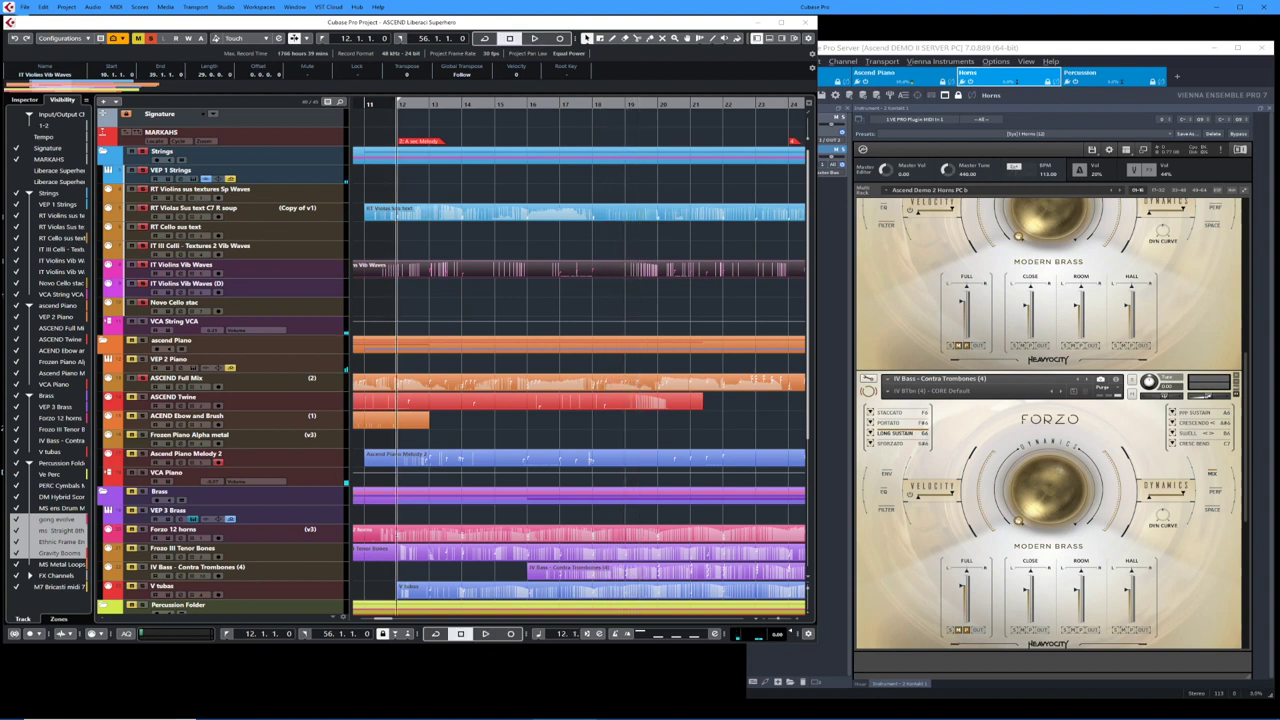
- Audition the soloed strings through the next section, starting from bar 20
scroll(459, 232, right, 2)
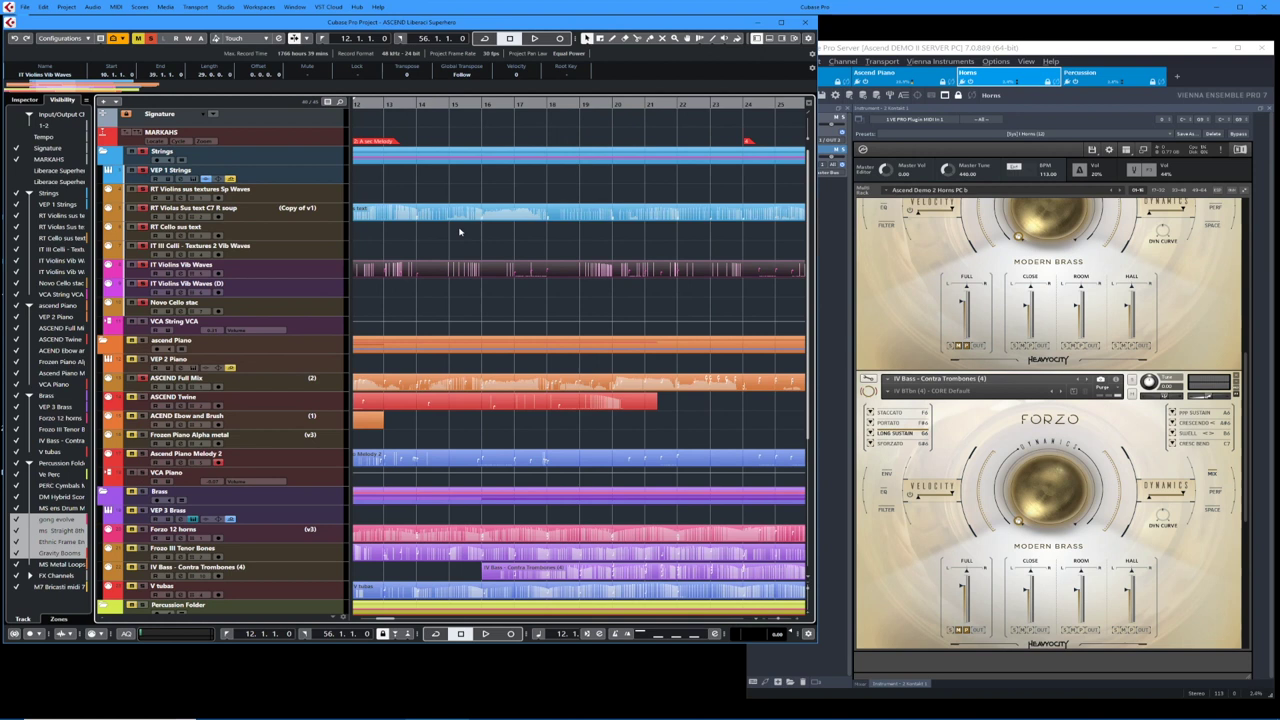
key(space)
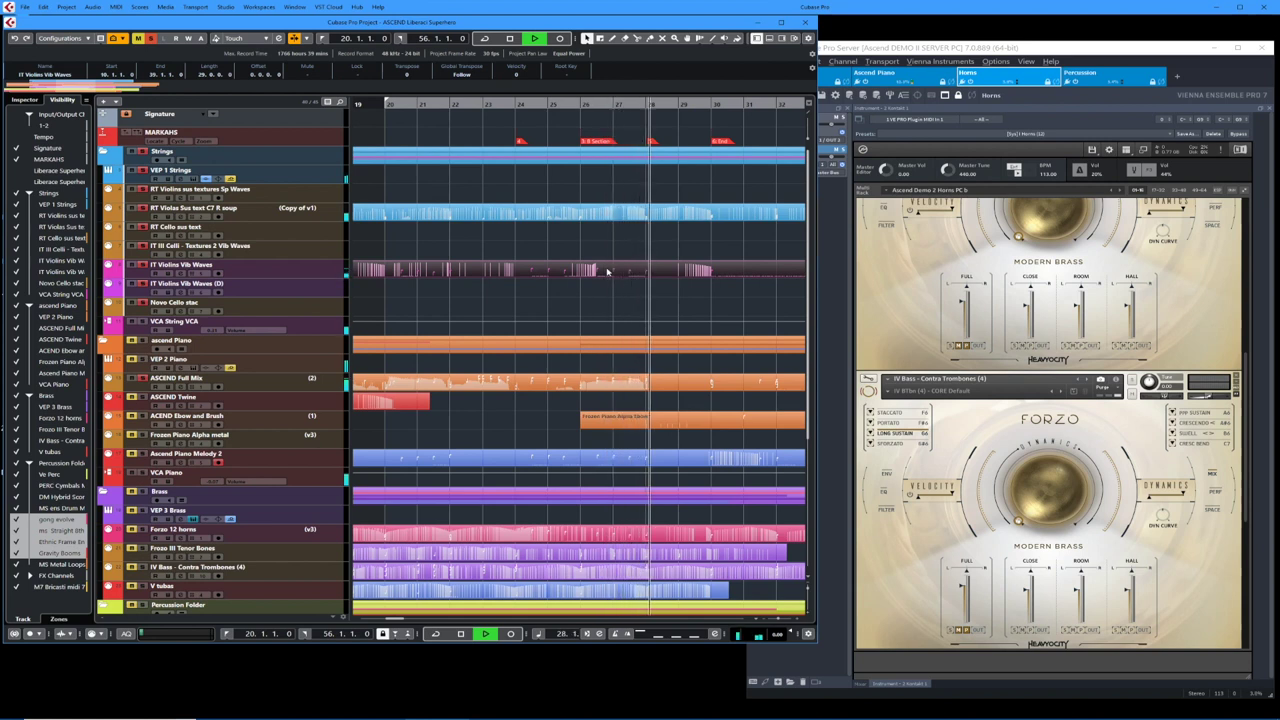
key(space)
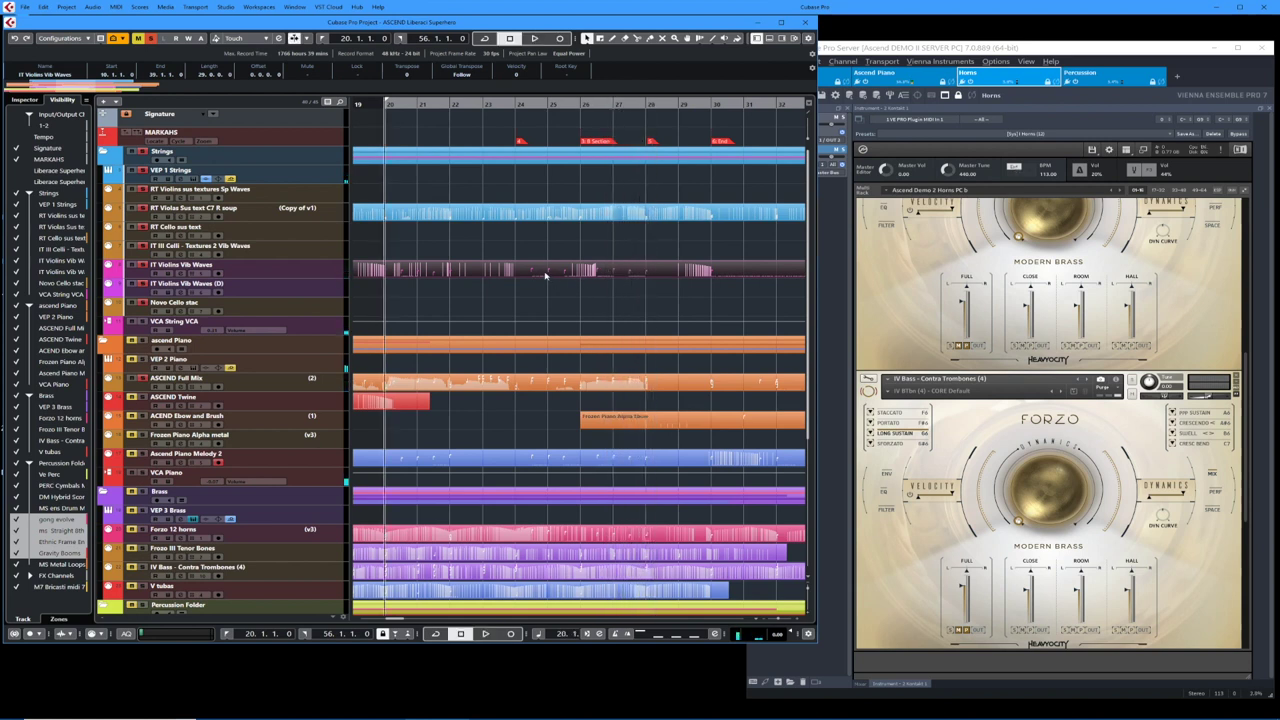
- Open the RT Violas Sus text part in the Key Editor, play its opening notes, close the editor and stop playback
click(553, 215)
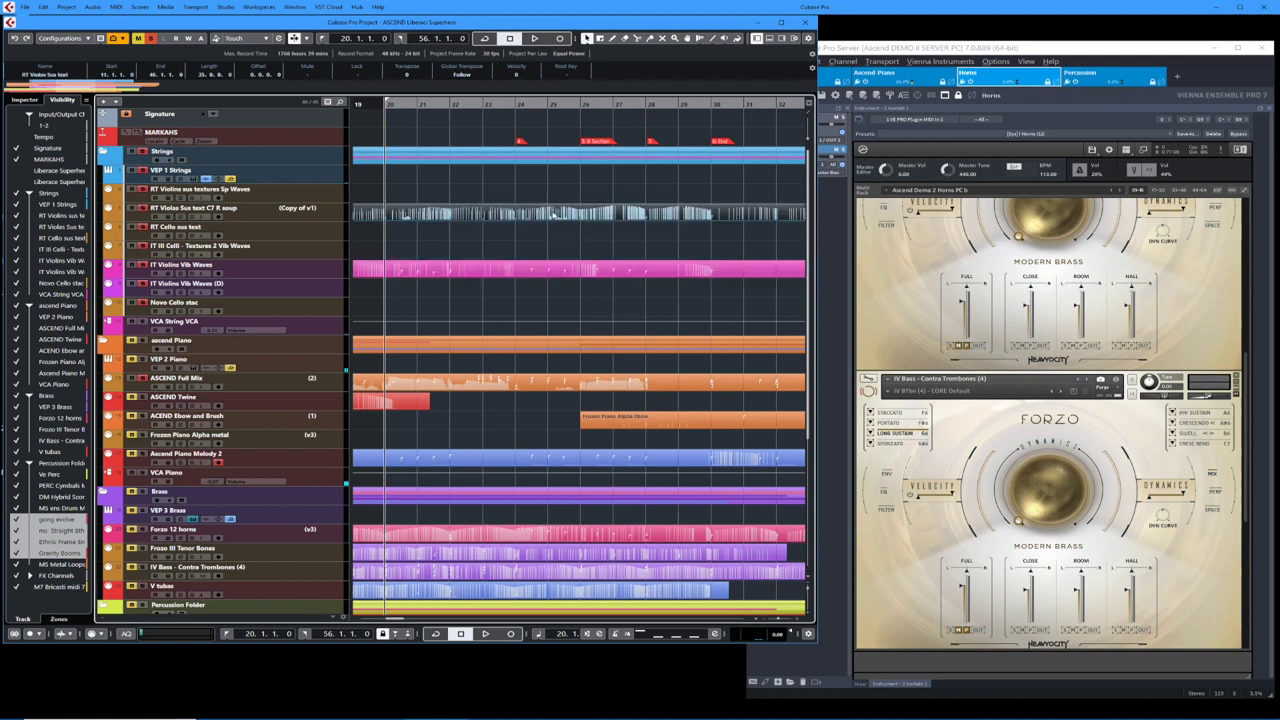
double_click(553, 215)
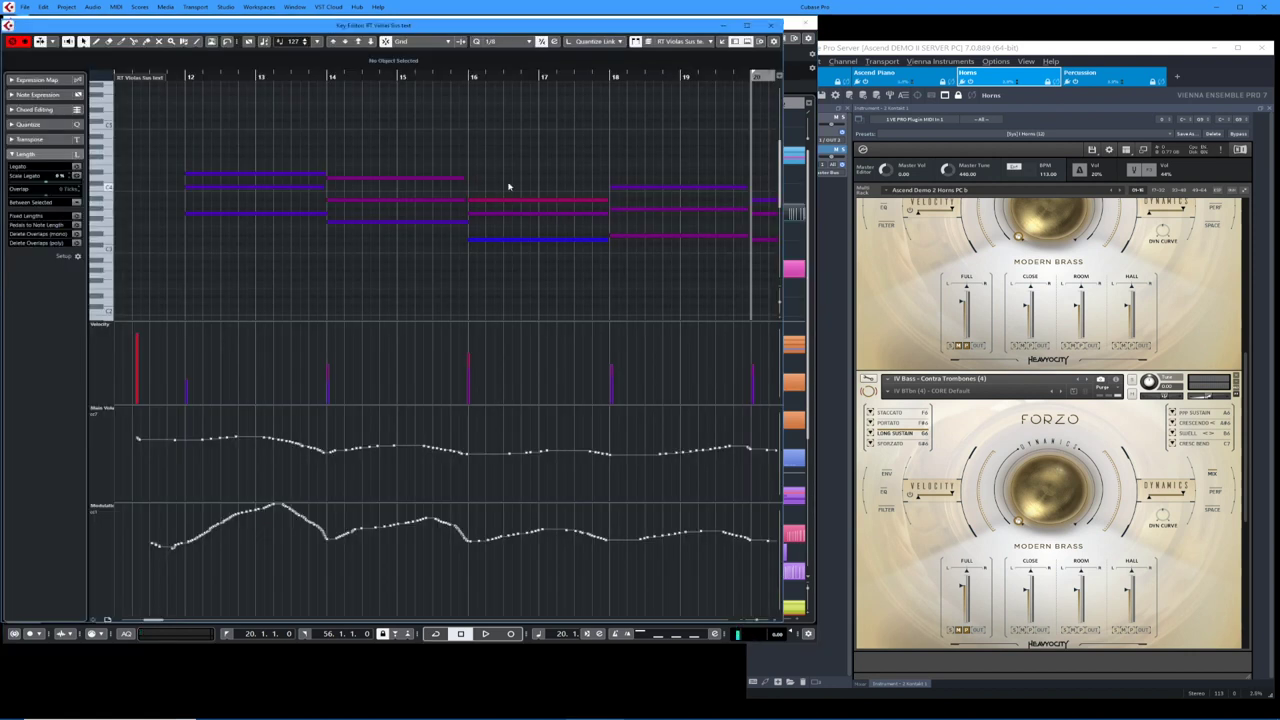
scroll(571, 170, left, 4)
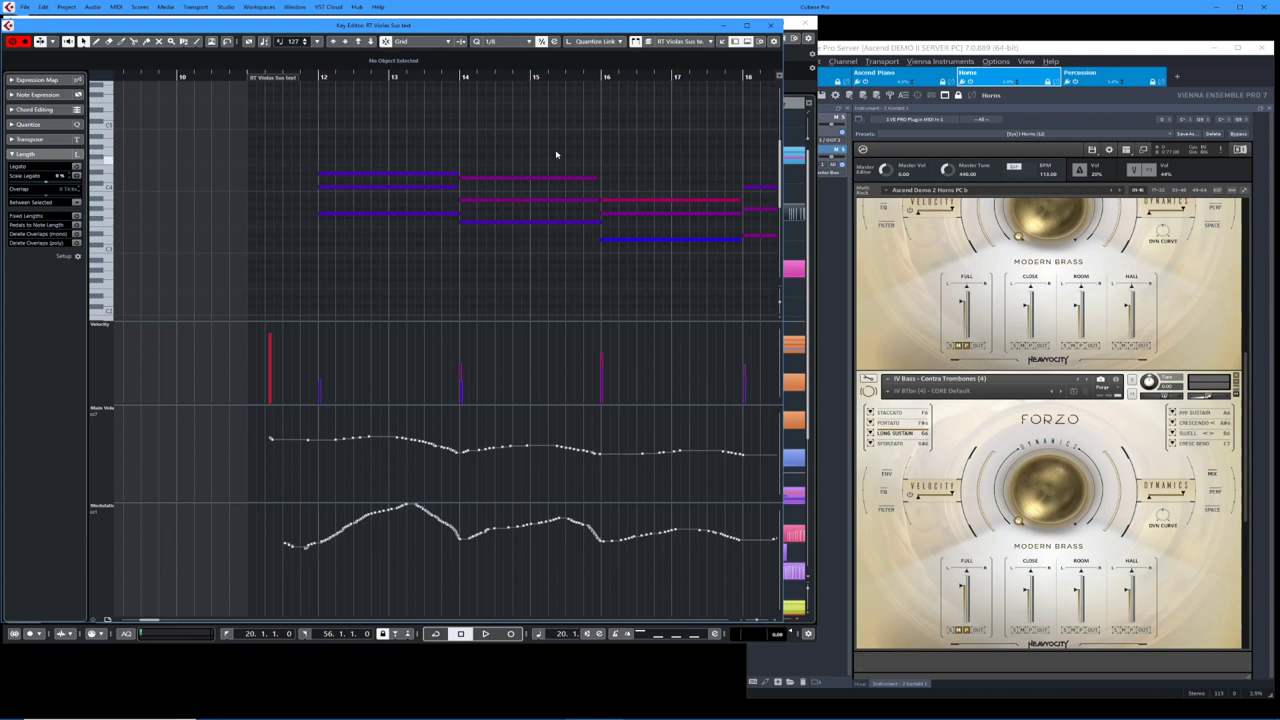
drag(347, 192, 294, 241)
key(space)
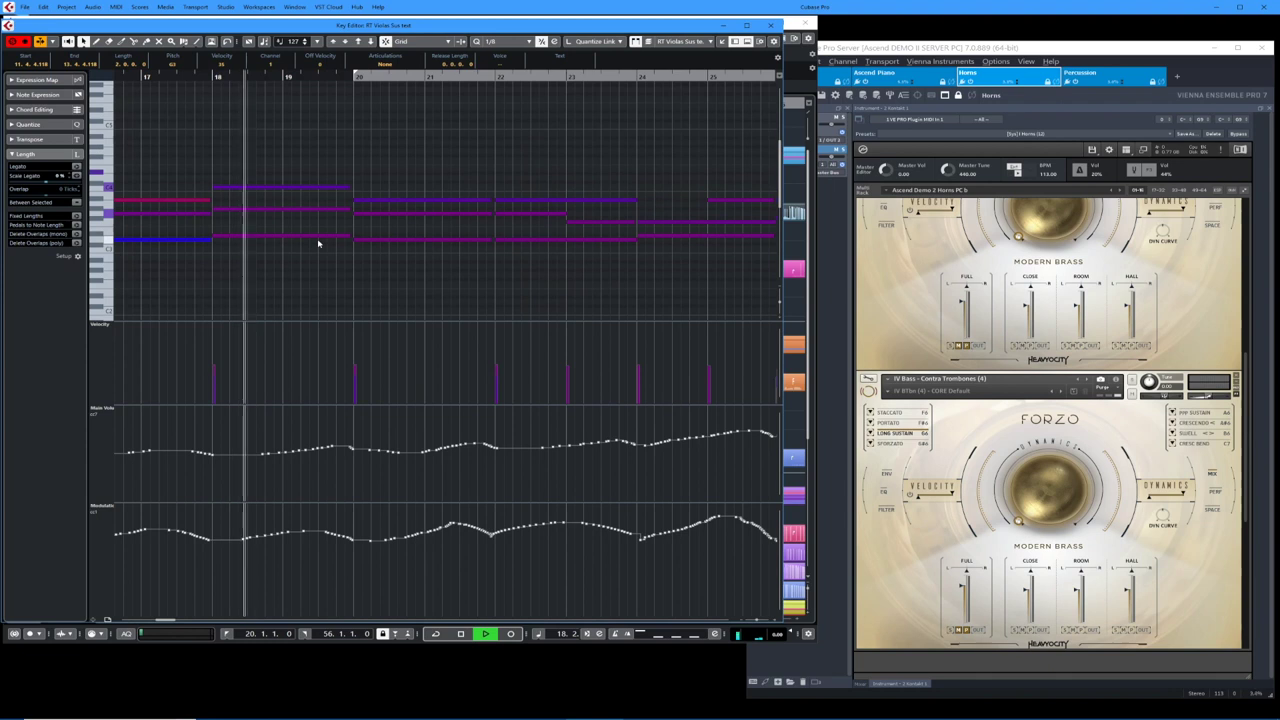
key(Return)
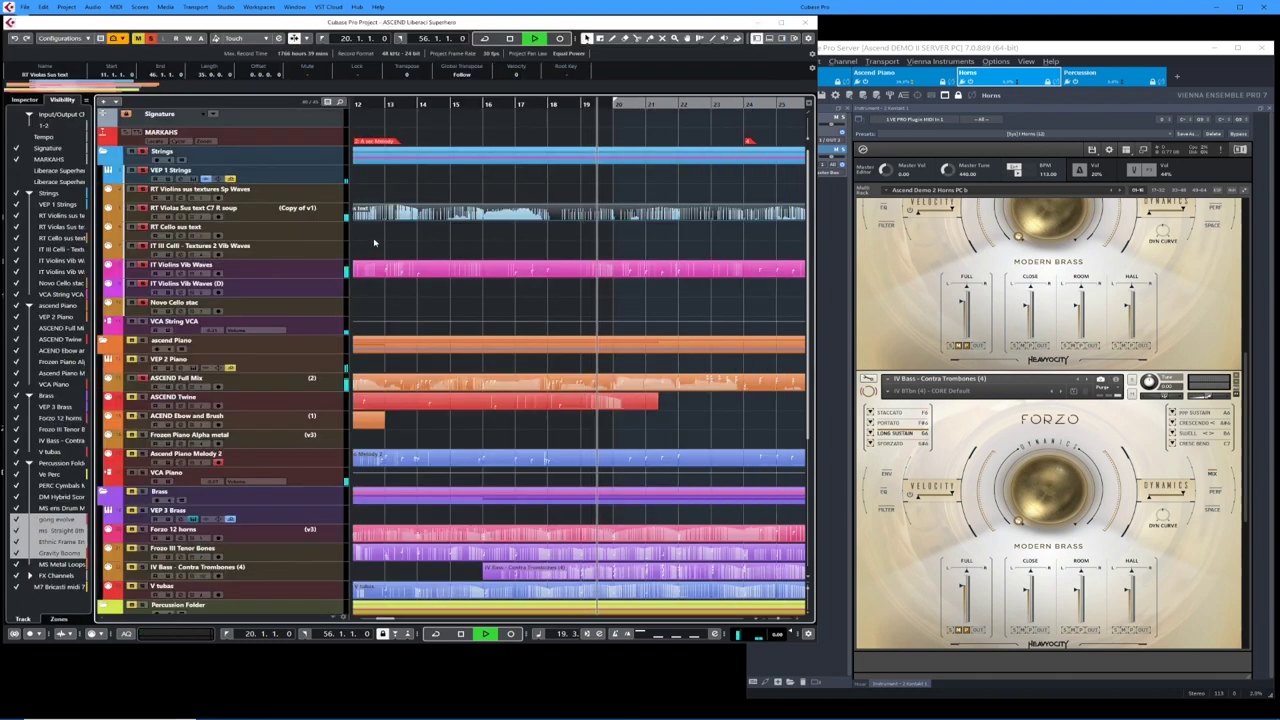
key(space)
- Solo the brass tracks together with Ascend Piano Melody 2 and play them as a group
scroll(560, 280, right, 5)
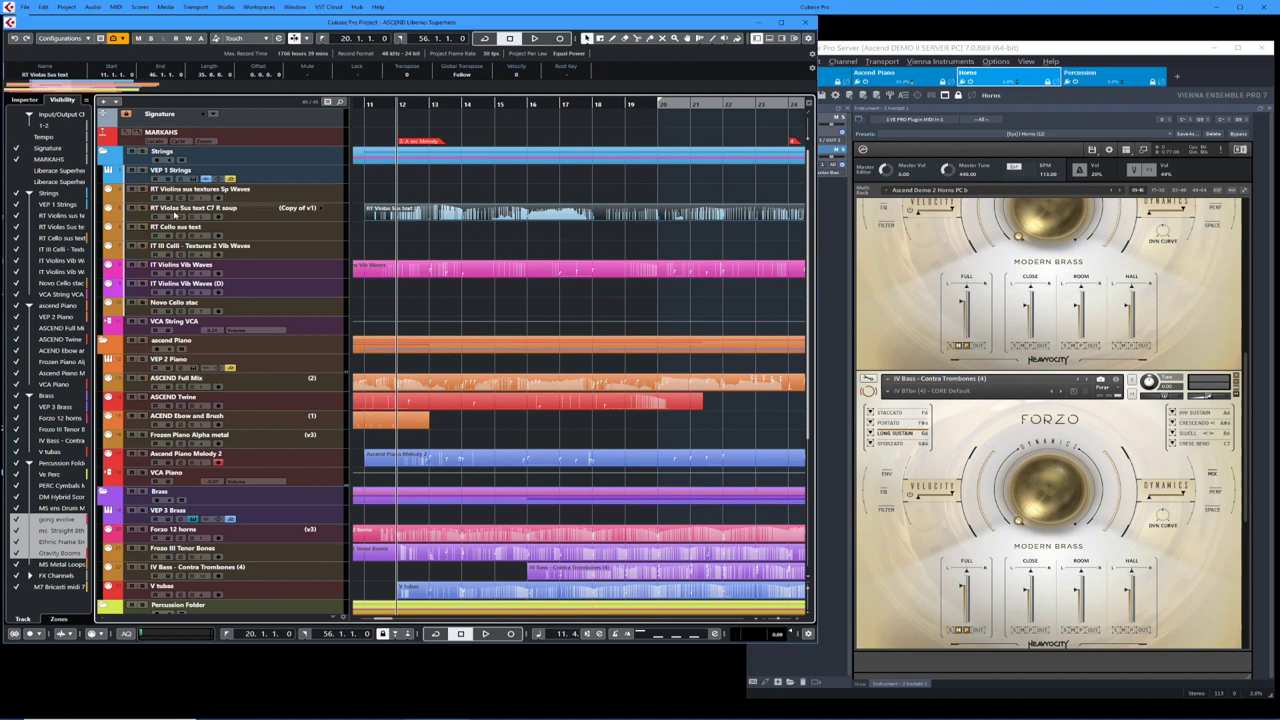
scroll(183, 343, down, 5)
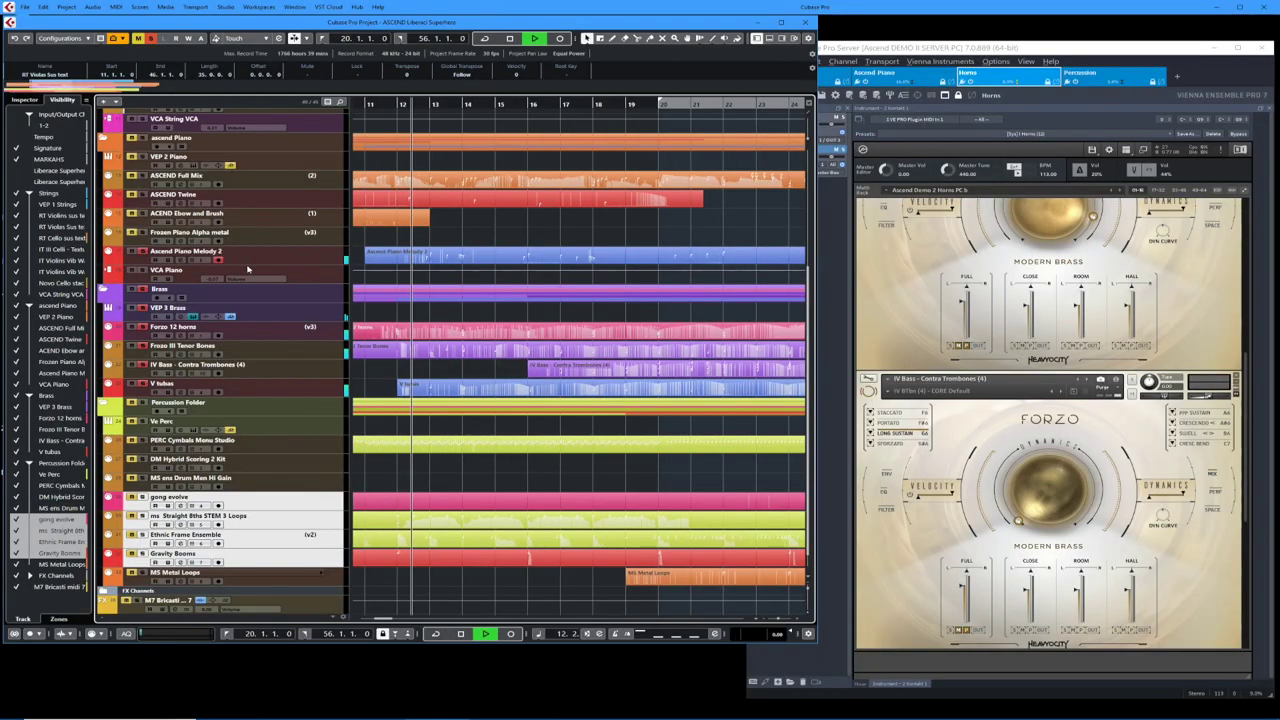
scroll(276, 254, up, 3)
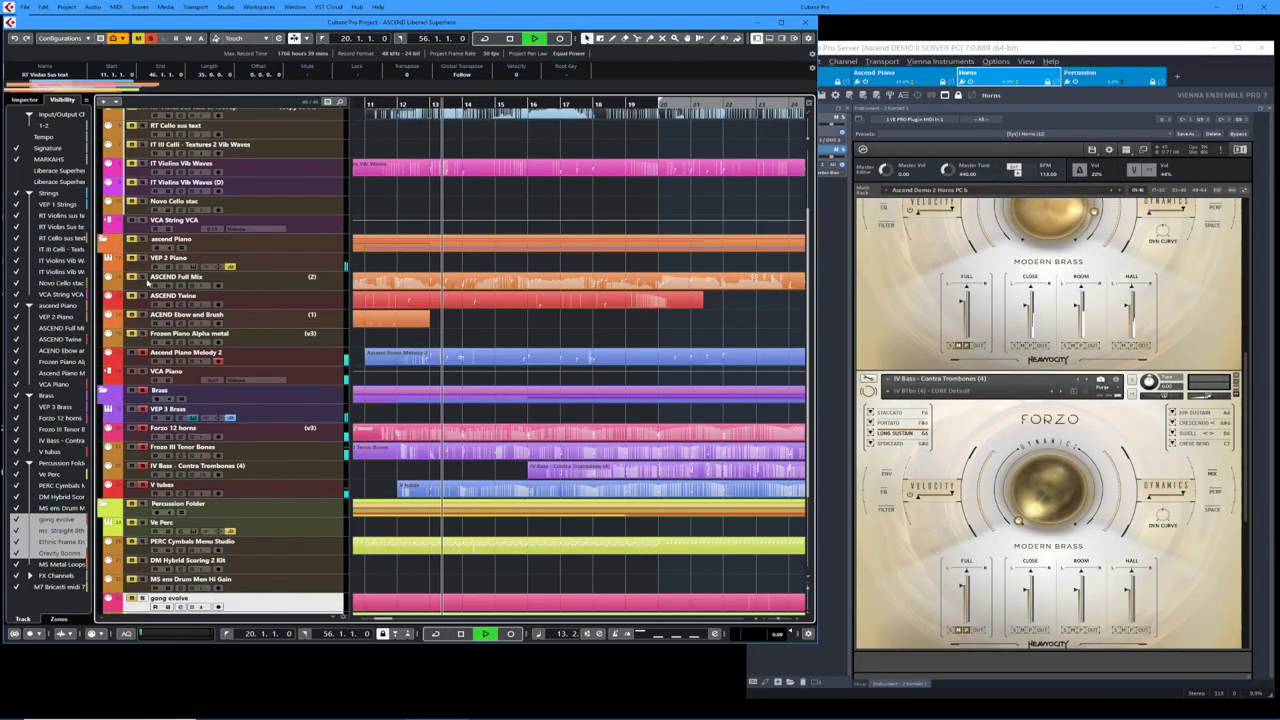
scroll(225, 286, down, 3)
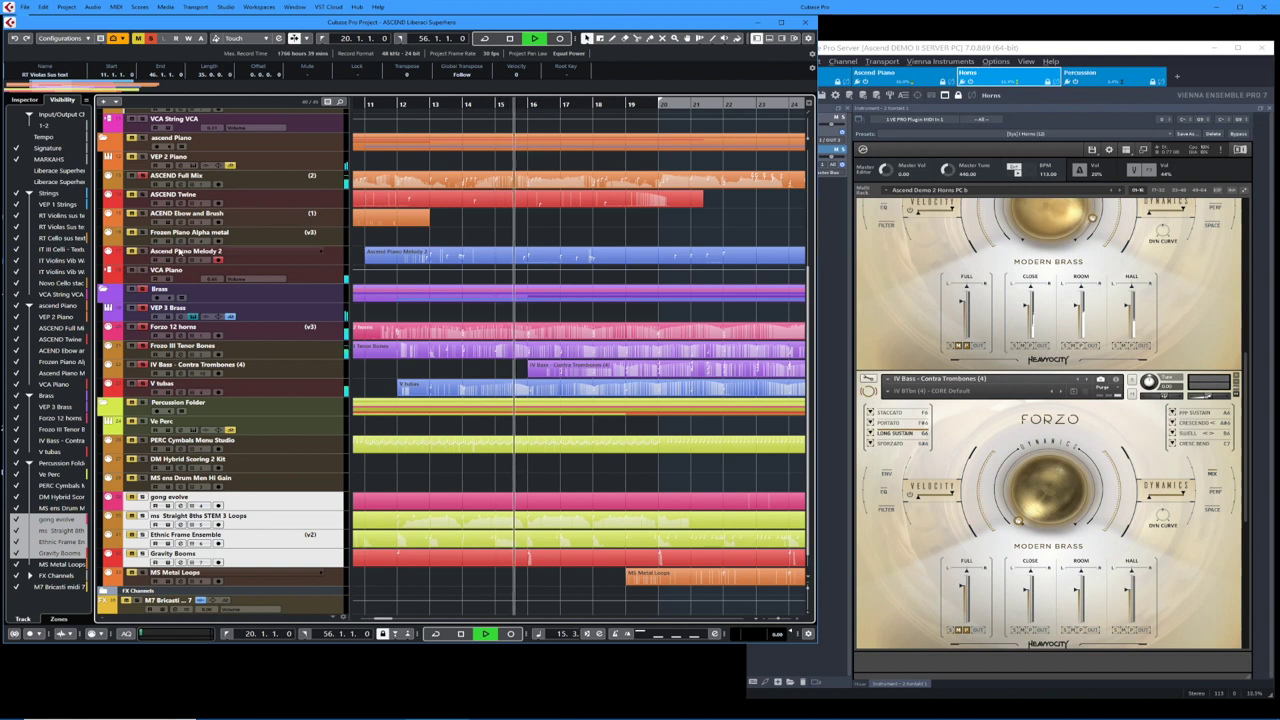
key(space)
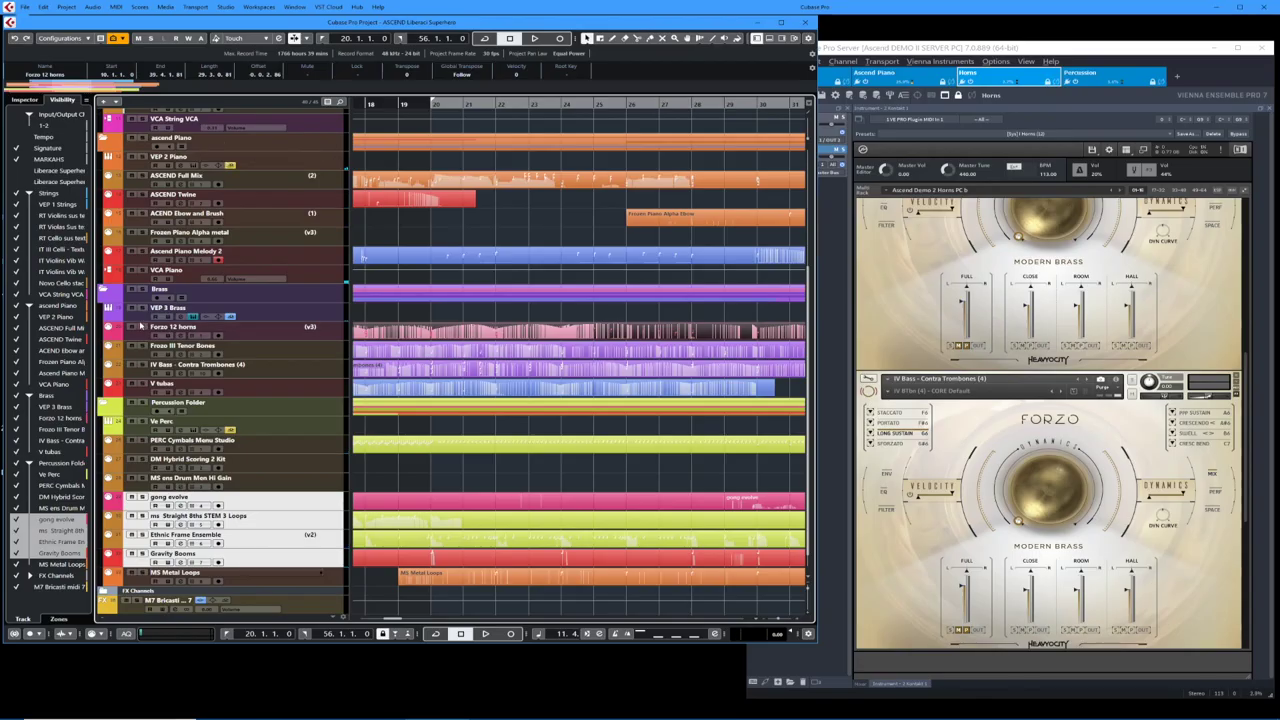
- Play the soloed Forzo 12 horns from bar 24, and the full arrangement without solos from bar 30
key(space)
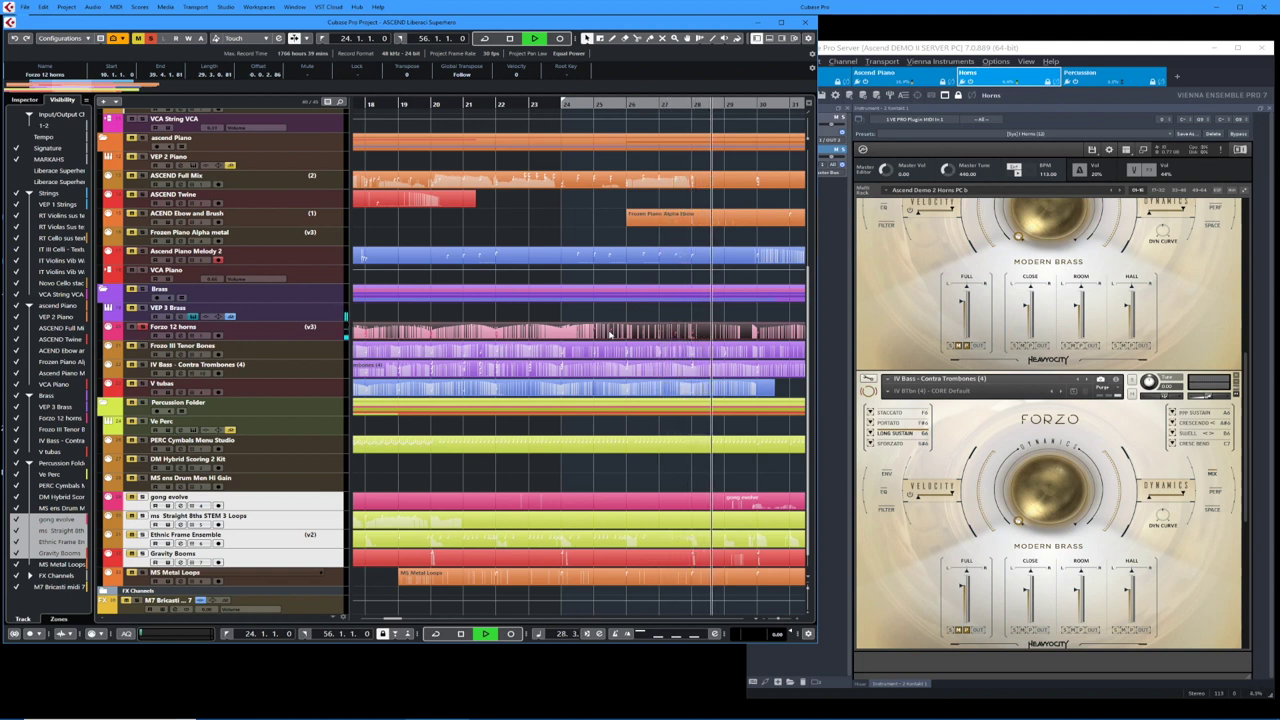
key(space)
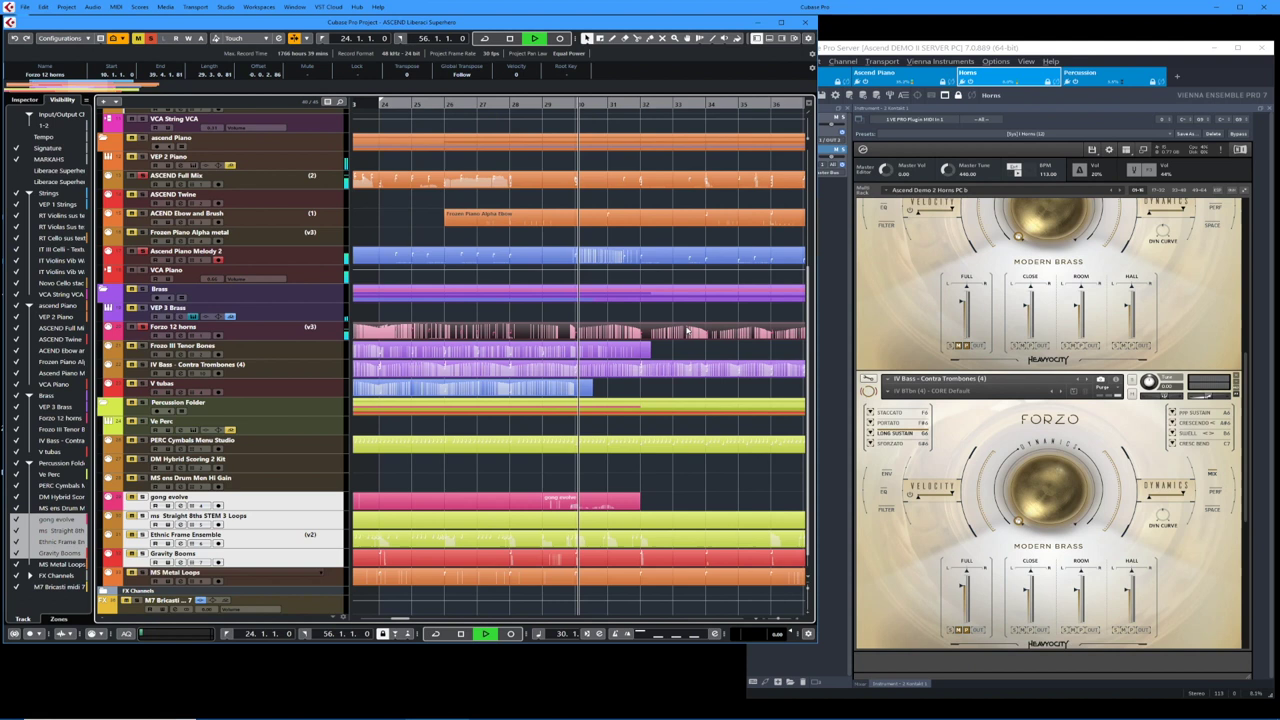
key(space)
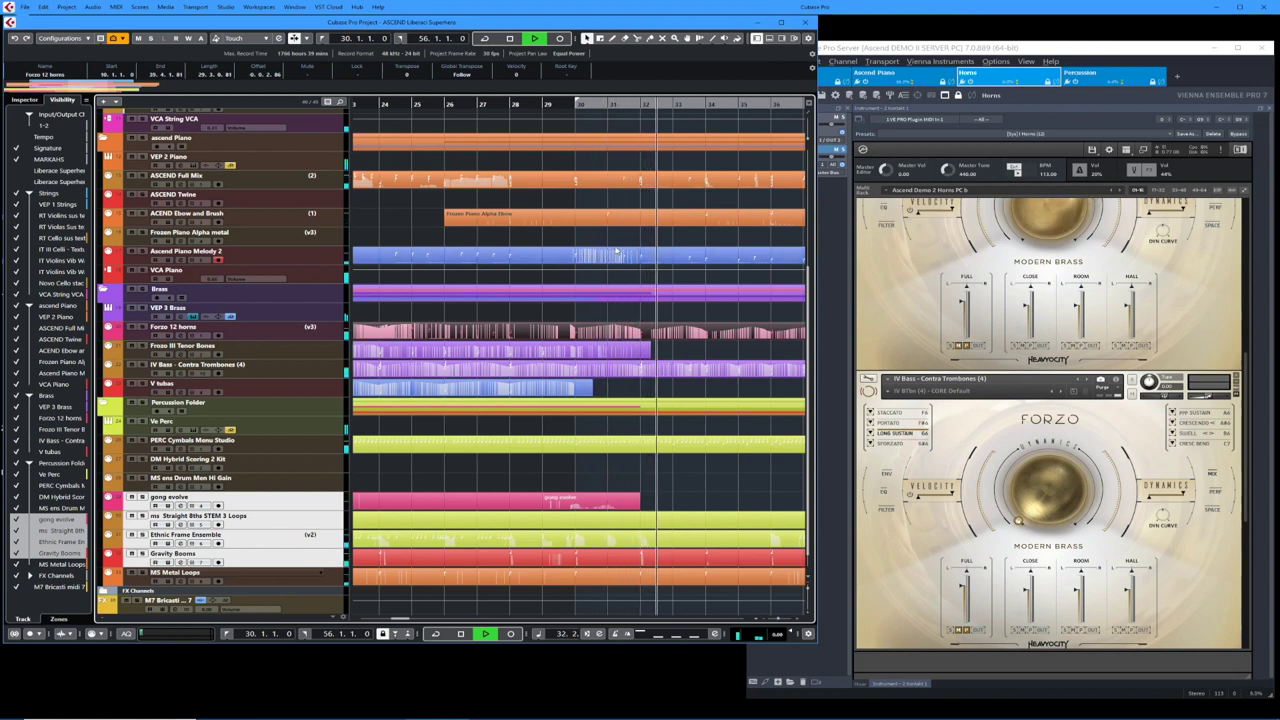
- View the Ascend Piano and Strings instances in Vienna Ensemble Pro, leave Ascend Piano showing, and return to the Cubase project
click(875, 73)
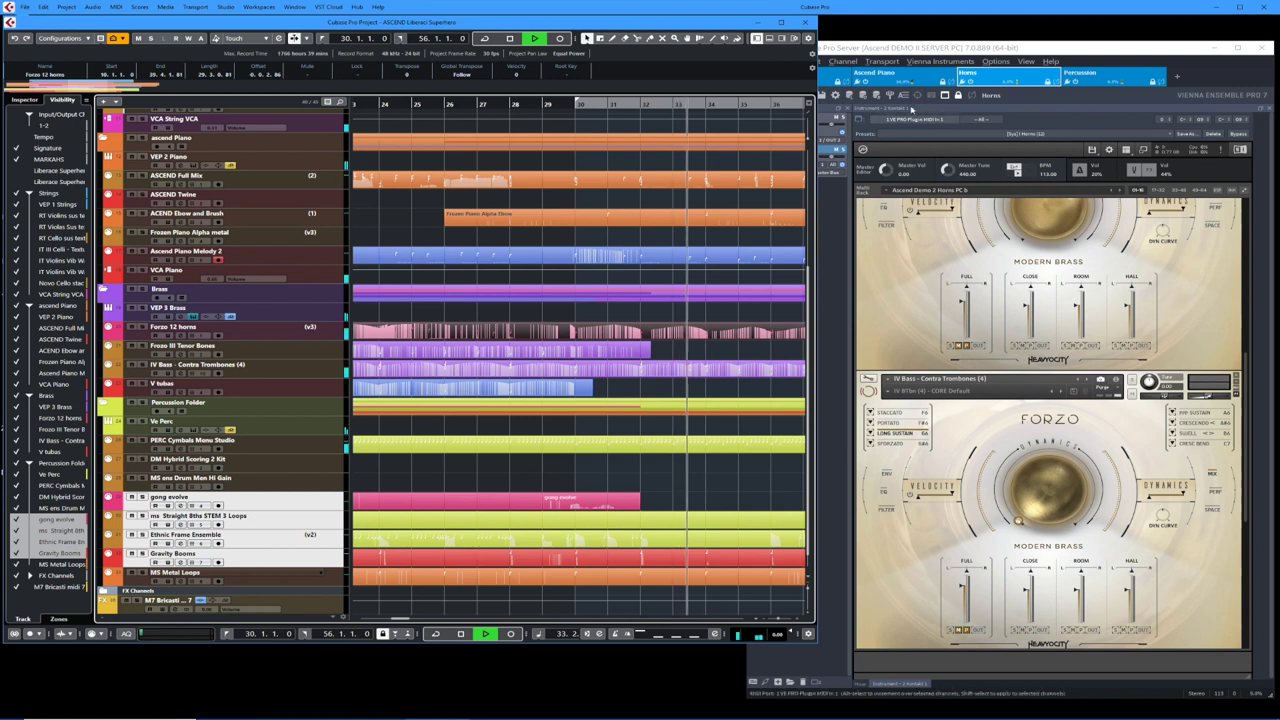
click(1258, 192)
click(1258, 192)
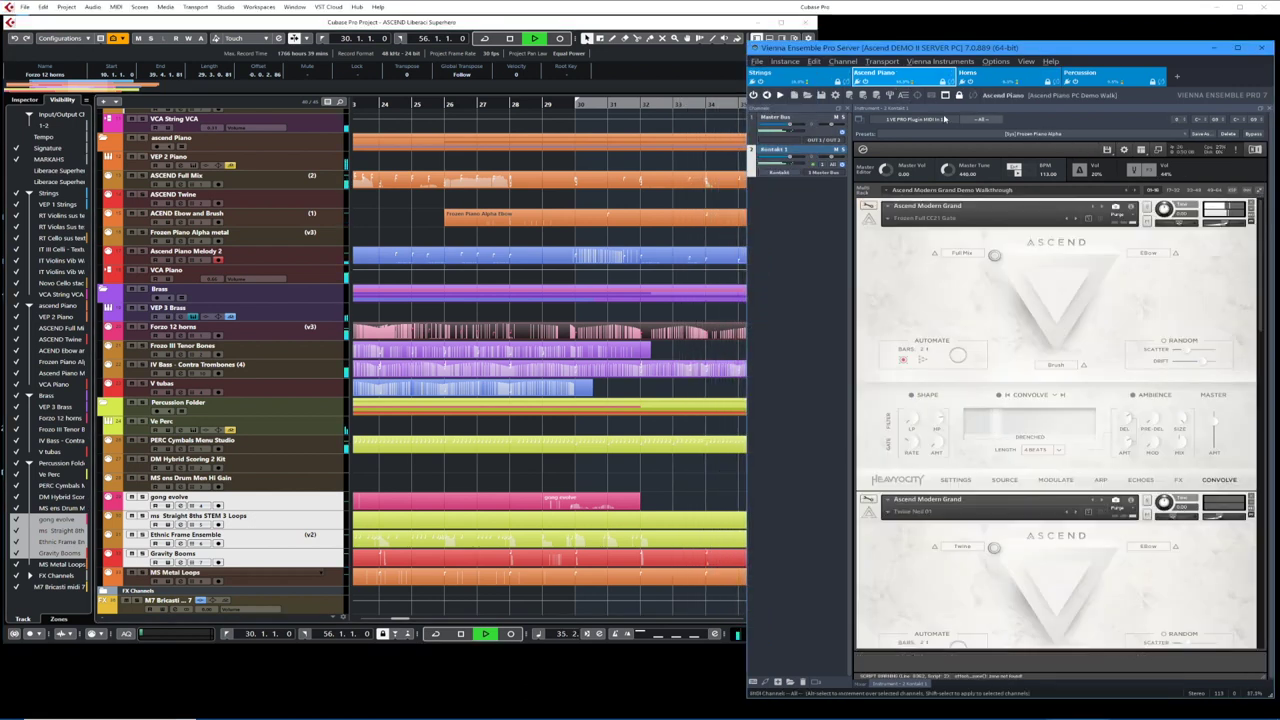
click(830, 76)
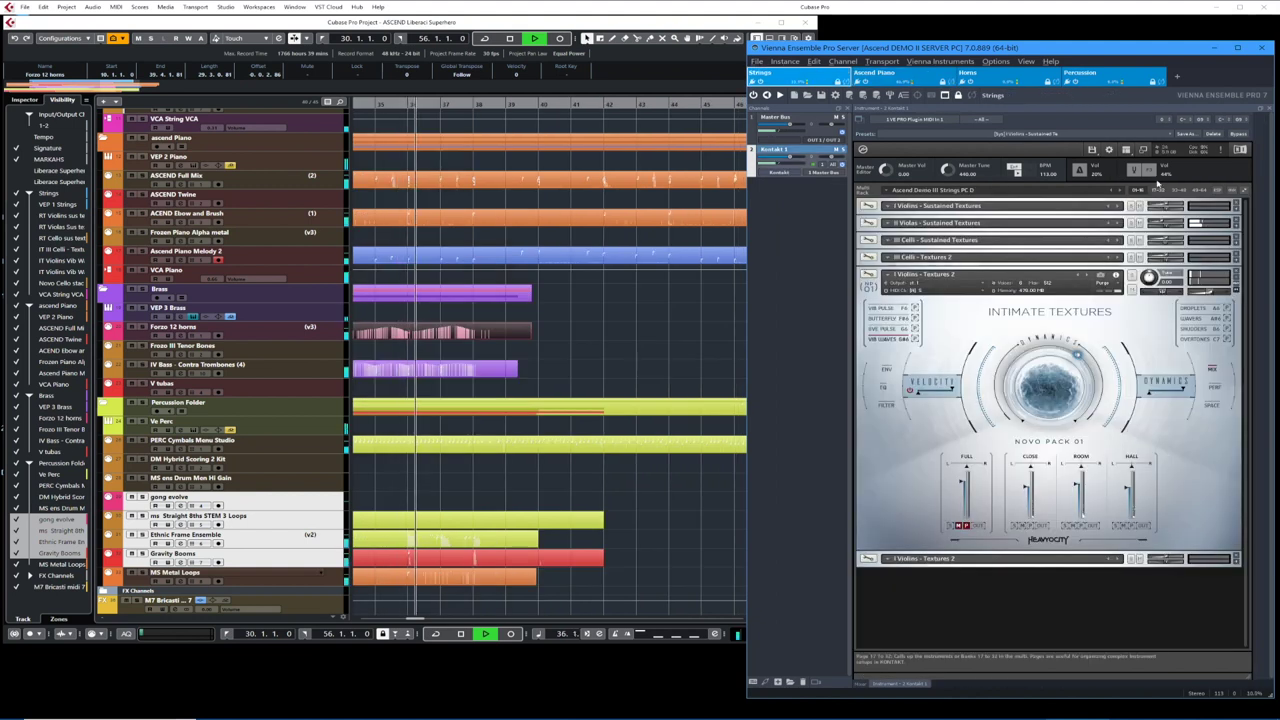
click(876, 73)
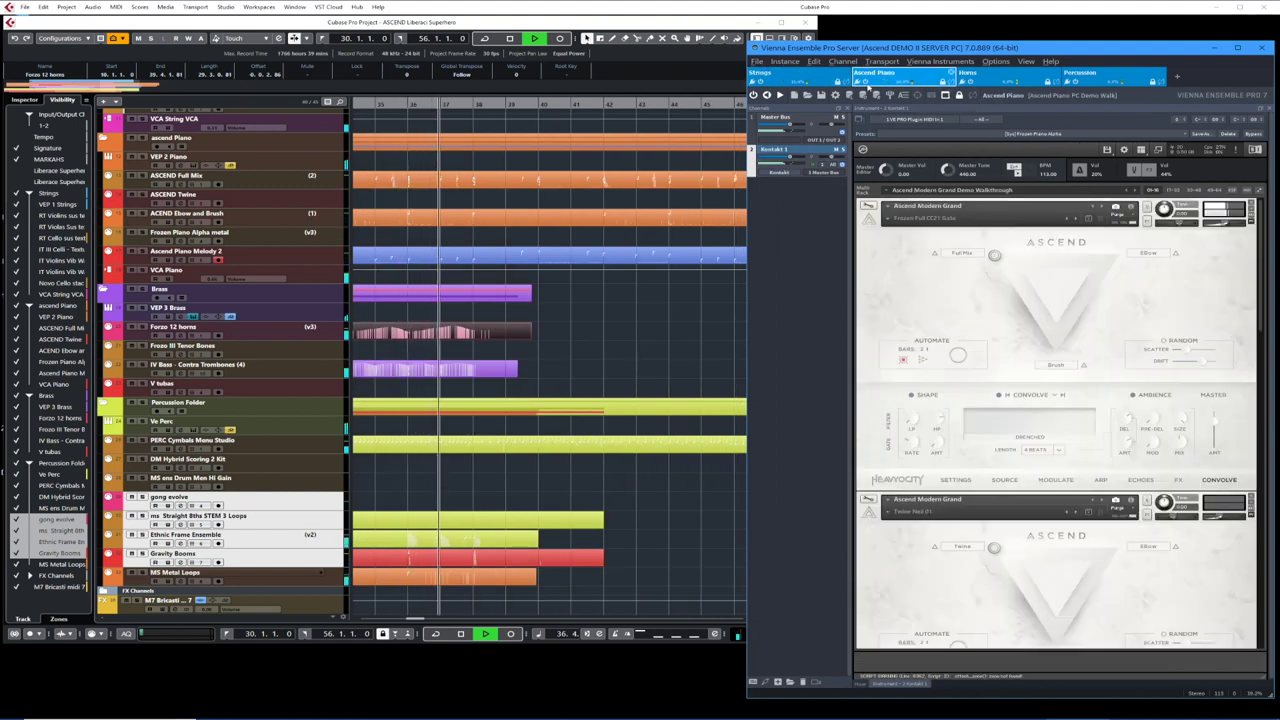
click(703, 24)
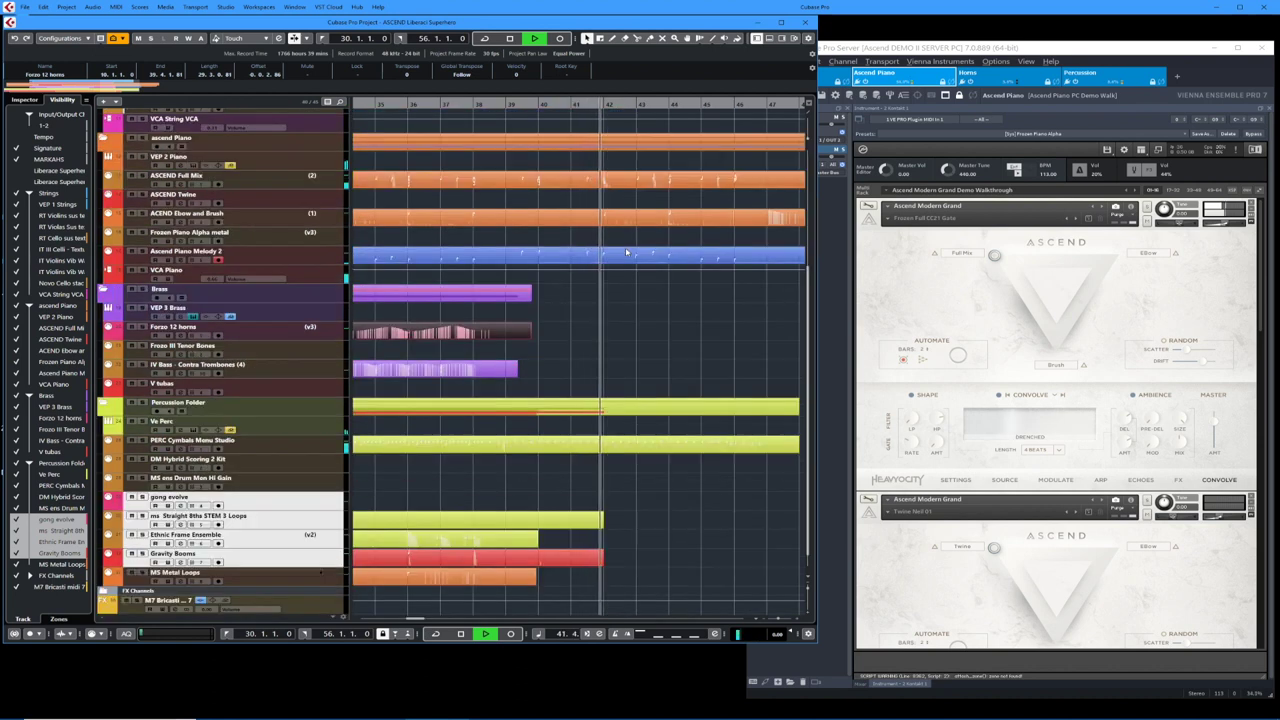
- Inspect the Frozen Piano Alpha Full part in the Key Editor, select and play the sustained chord at bar 46, and close the editor
scroll(626, 252, right, 4)
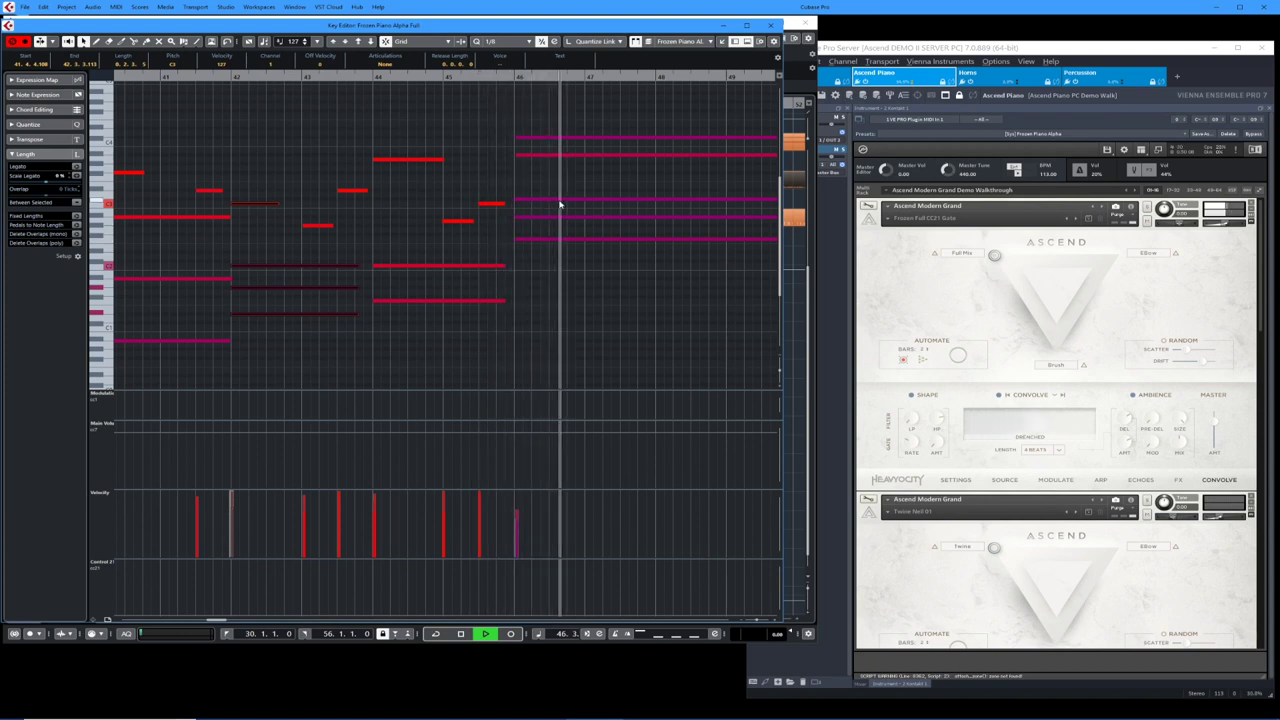
key(space)
drag(602, 117, 553, 241)
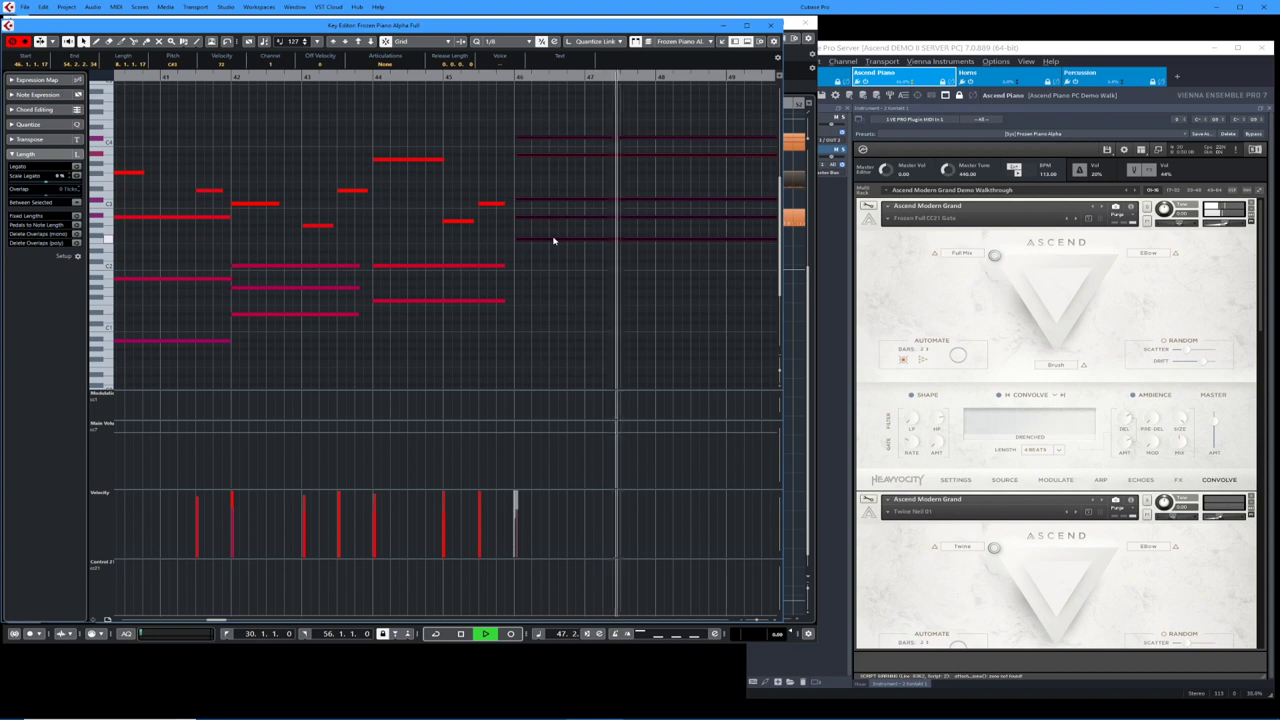
key(space)
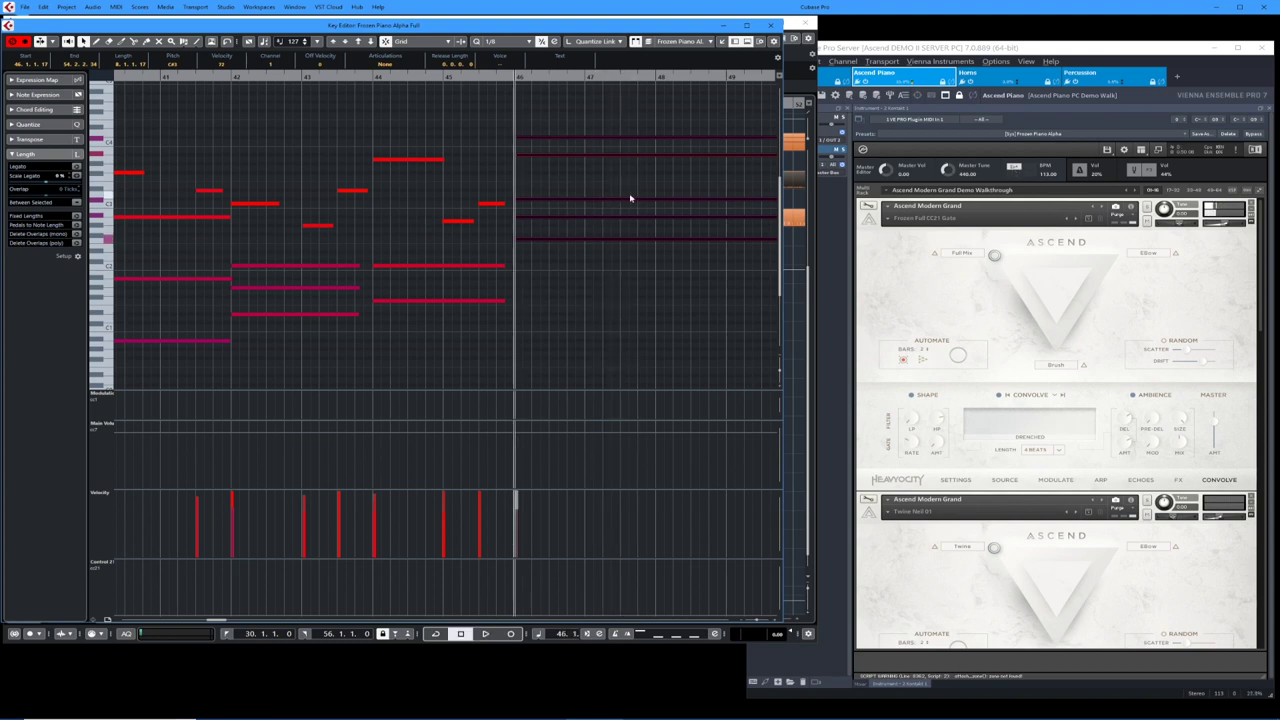
key(ctrl+w)
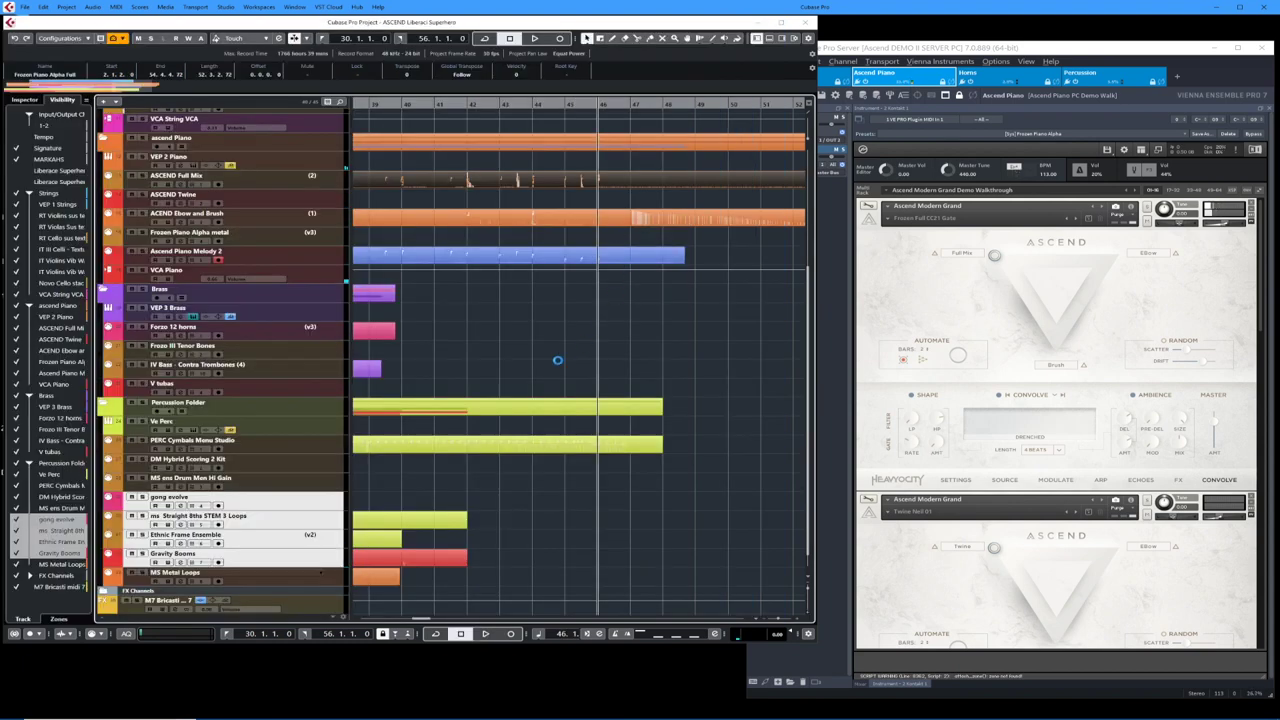
- Play the full arrangement from bar 2 and slightly widen the project window
scroll(477, 365, left, 15)
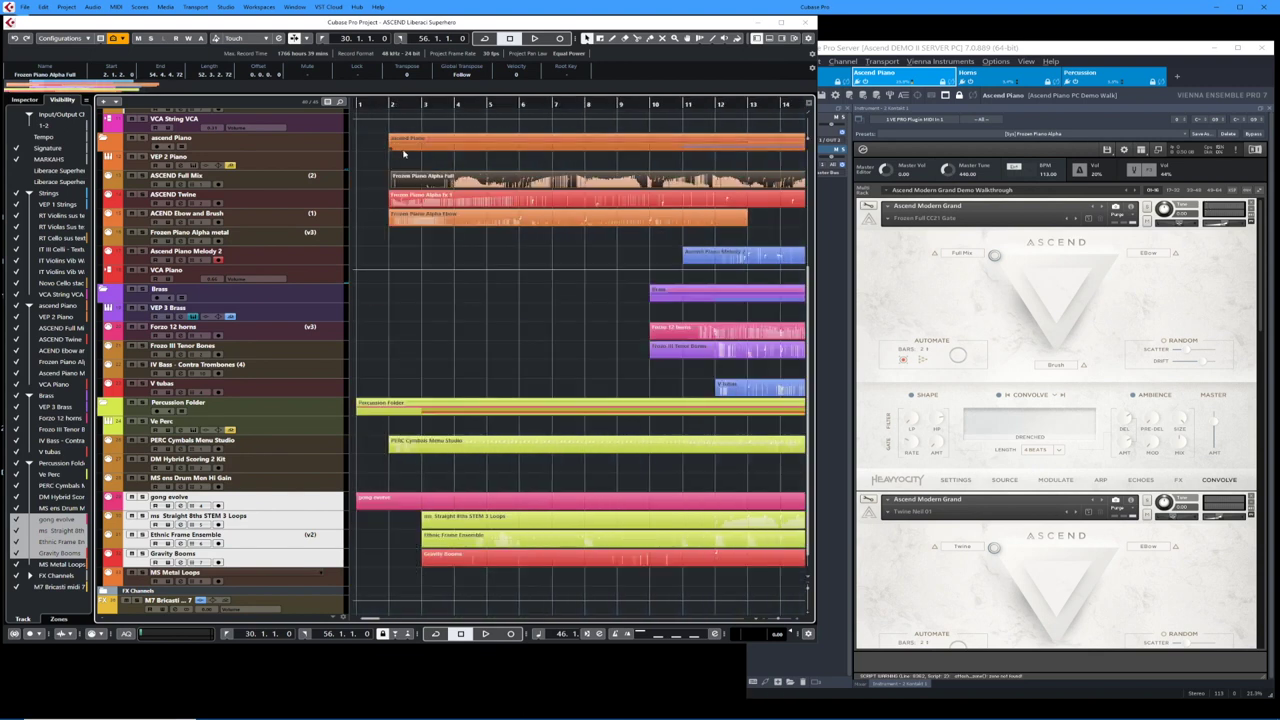
key(p)
key(space)
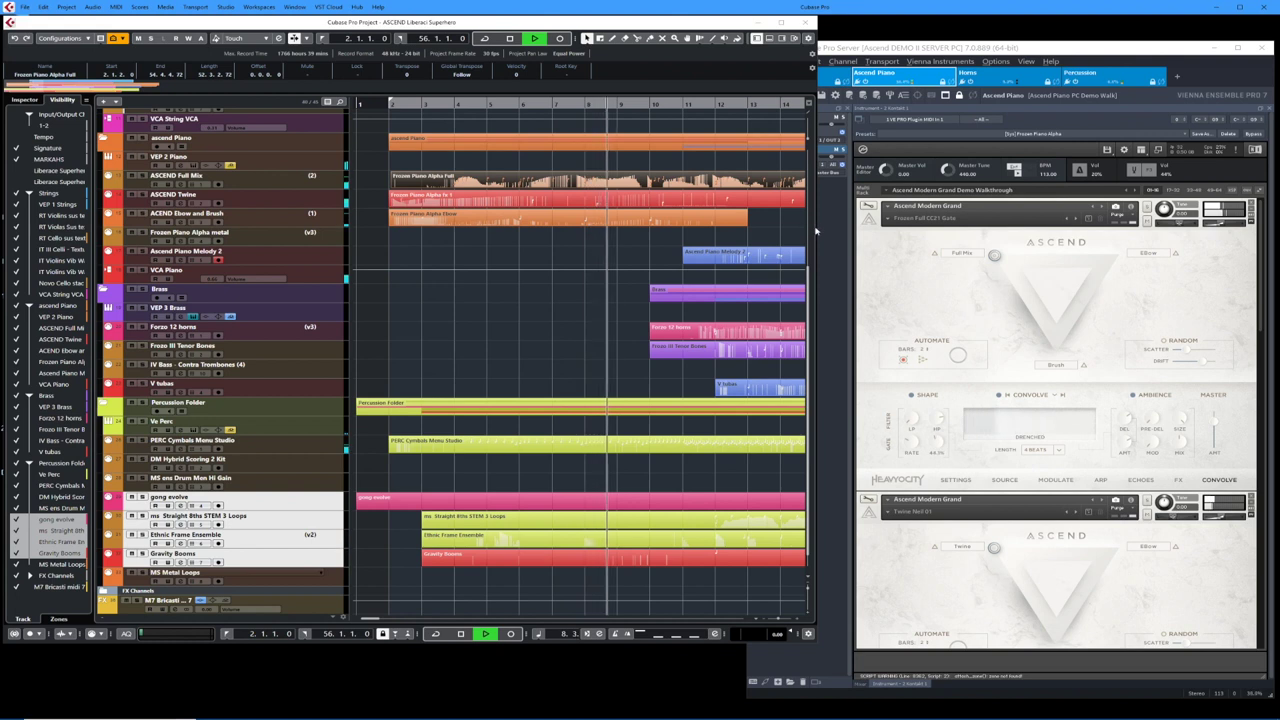
drag(818, 228, 848, 222)
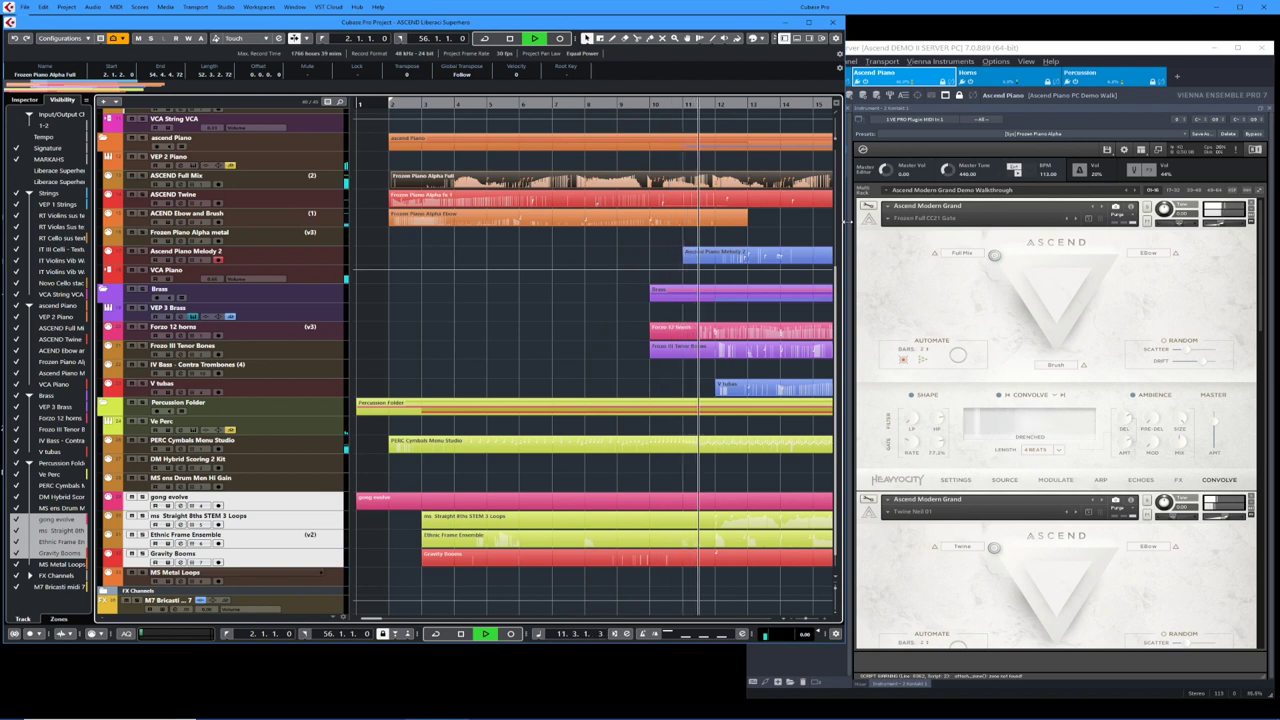
- Switch to Vienna Ensemble Pro, look through the Ascend Piano instance's Ascend Modern Grand instruments, and select the Ascend melody 2 one
click(1135, 286)
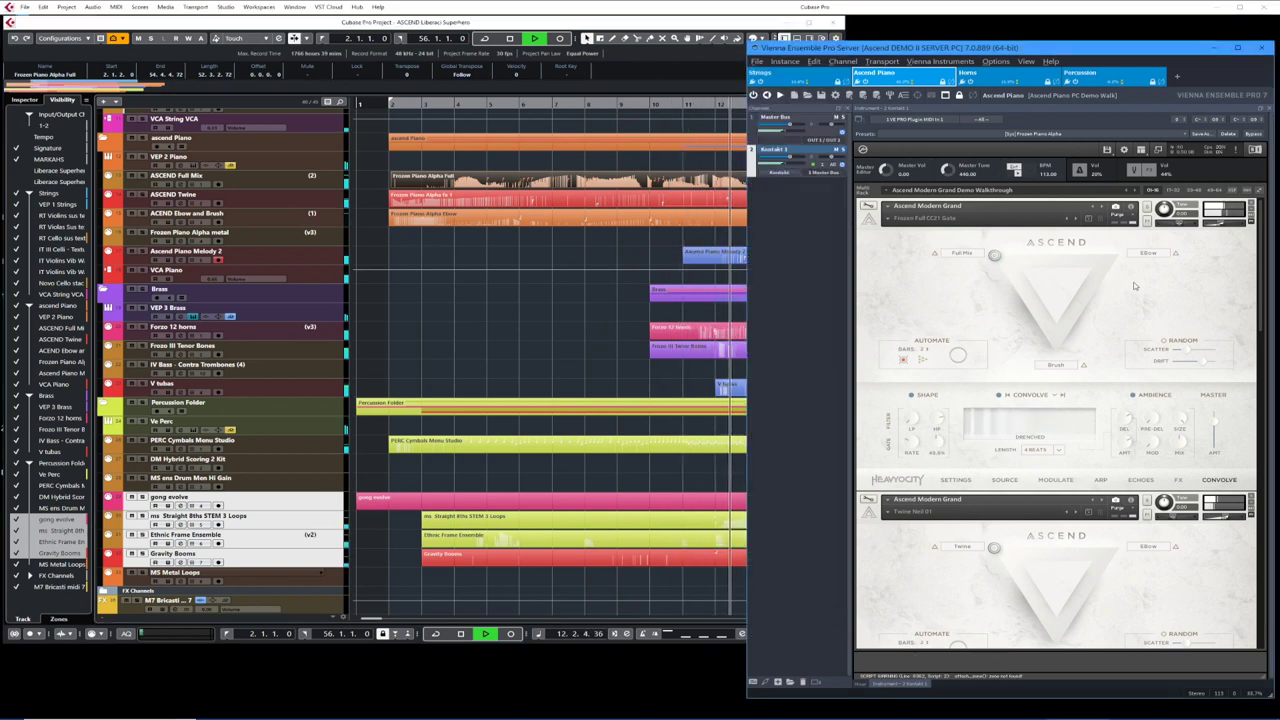
scroll(1249, 303, down, 3)
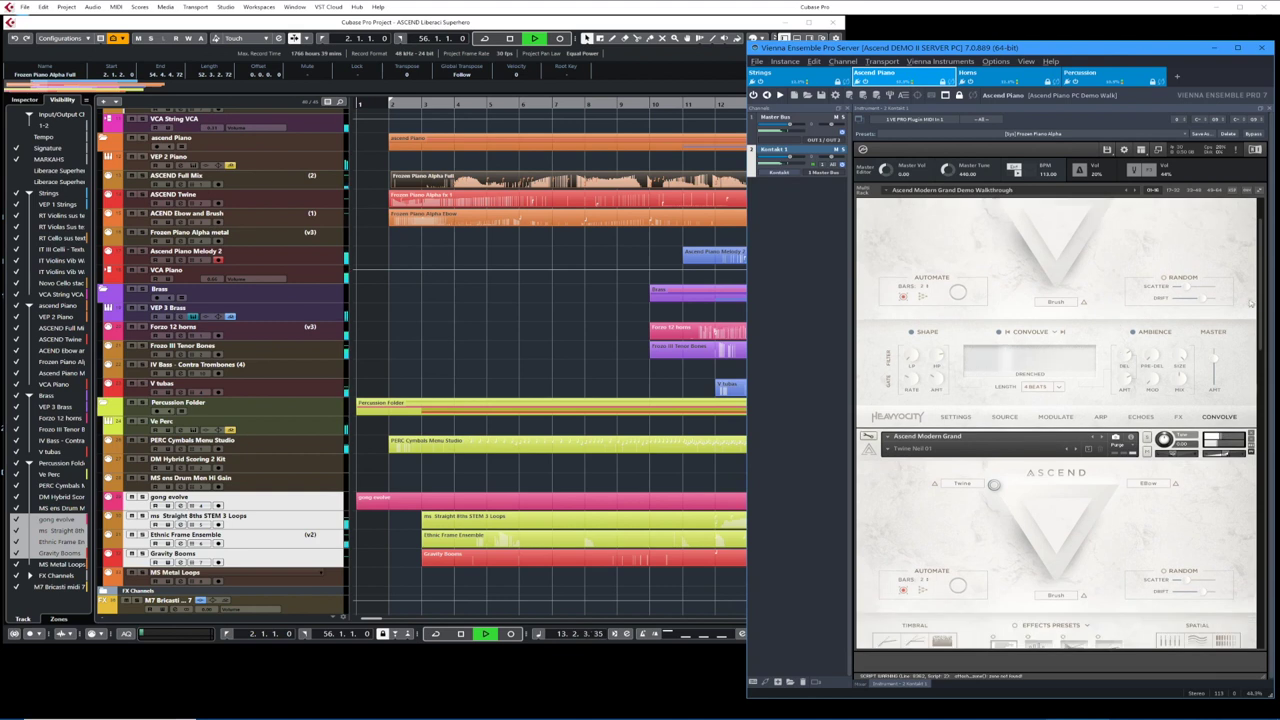
scroll(1255, 400, down, 5)
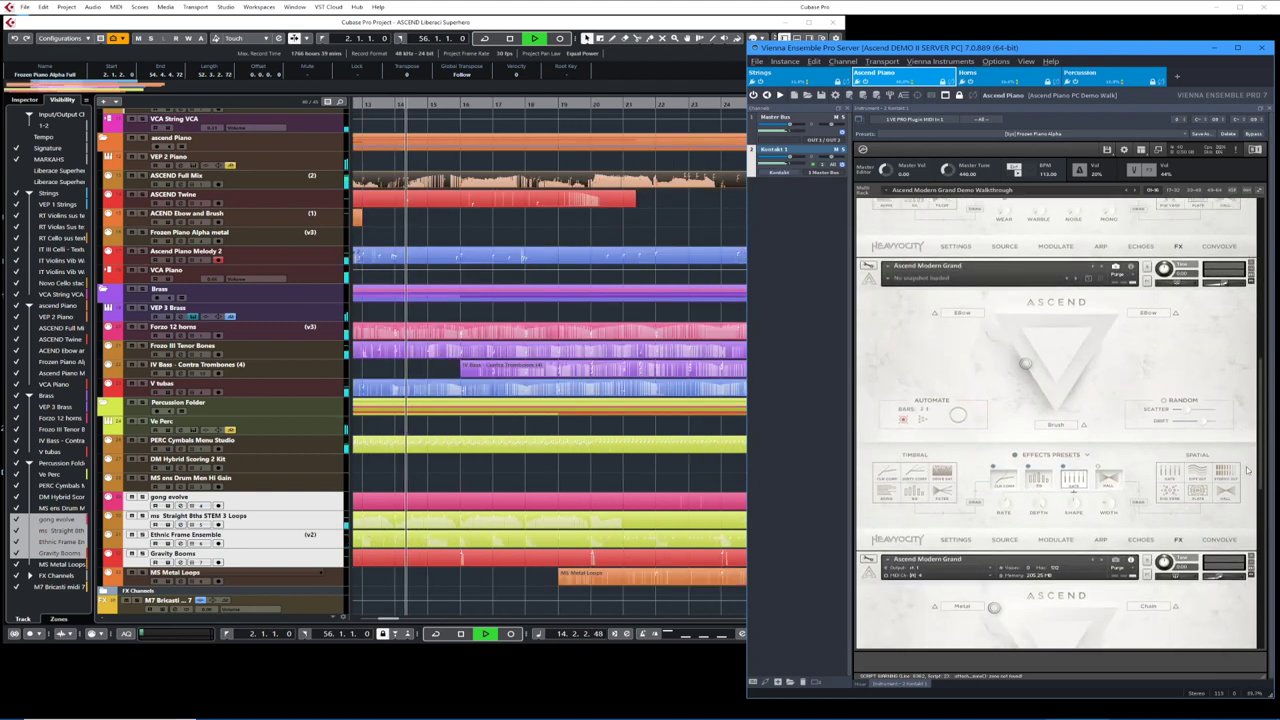
scroll(1240, 560, down, 8)
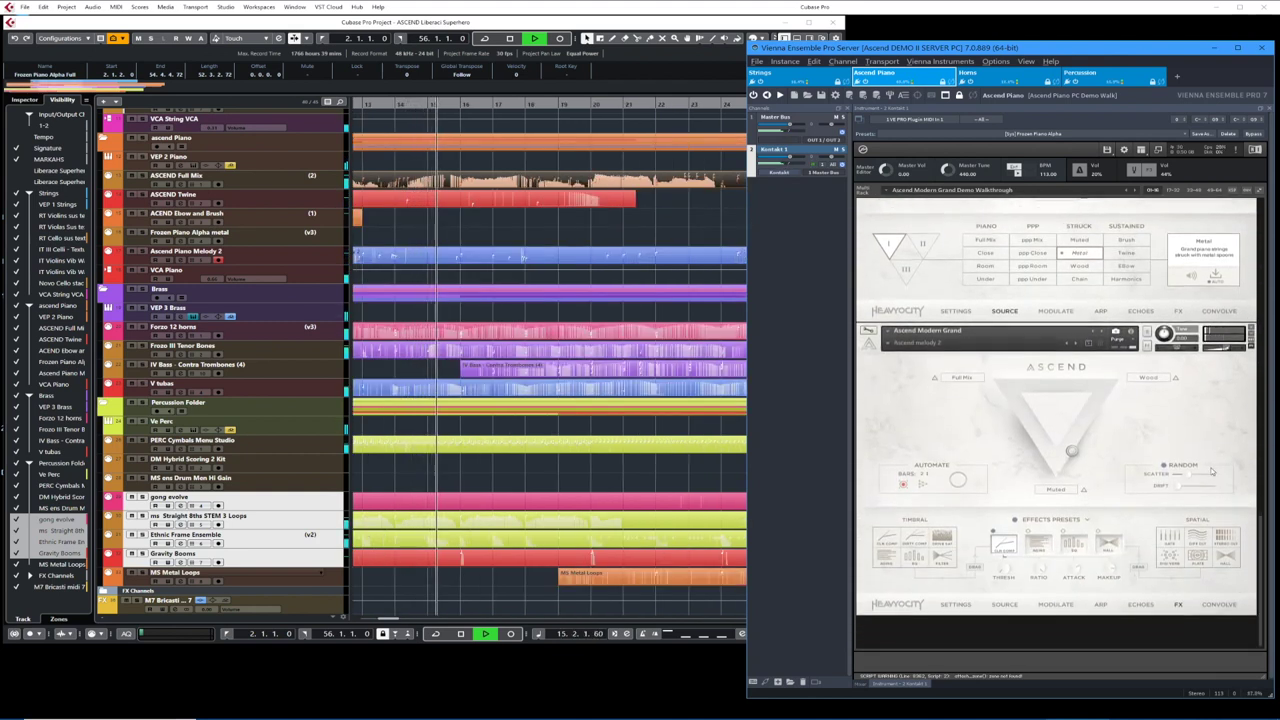
click(1214, 334)
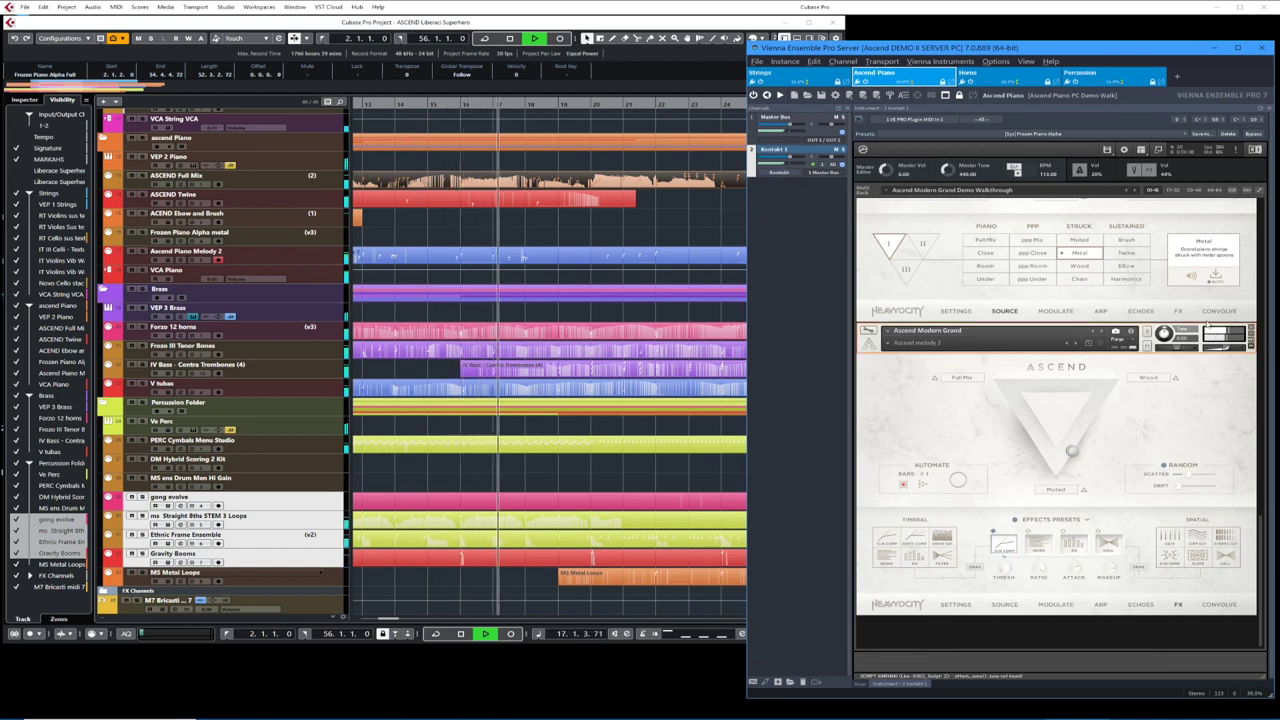
- Expand Straight 8ths STEM 3 Loops in the Percussion instance, and expand all instruments in the Strings instance to view their Rhythmic Textures patches
click(1103, 80)
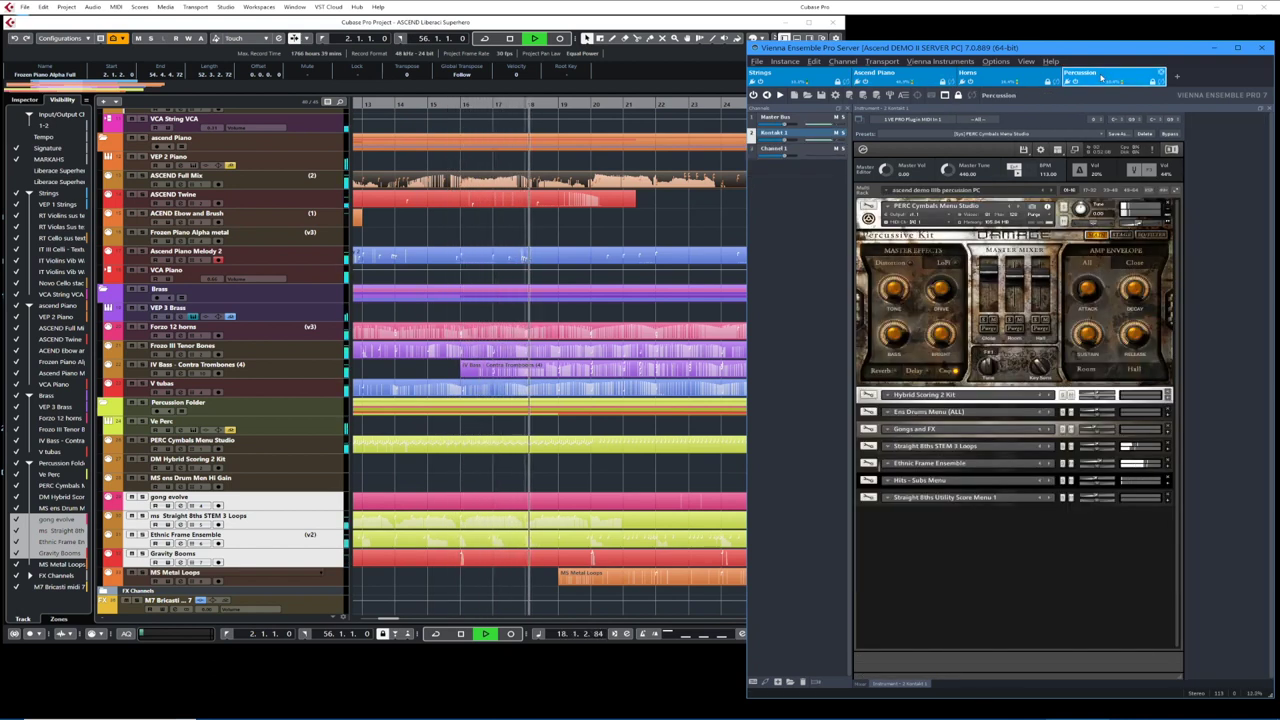
click(1170, 460)
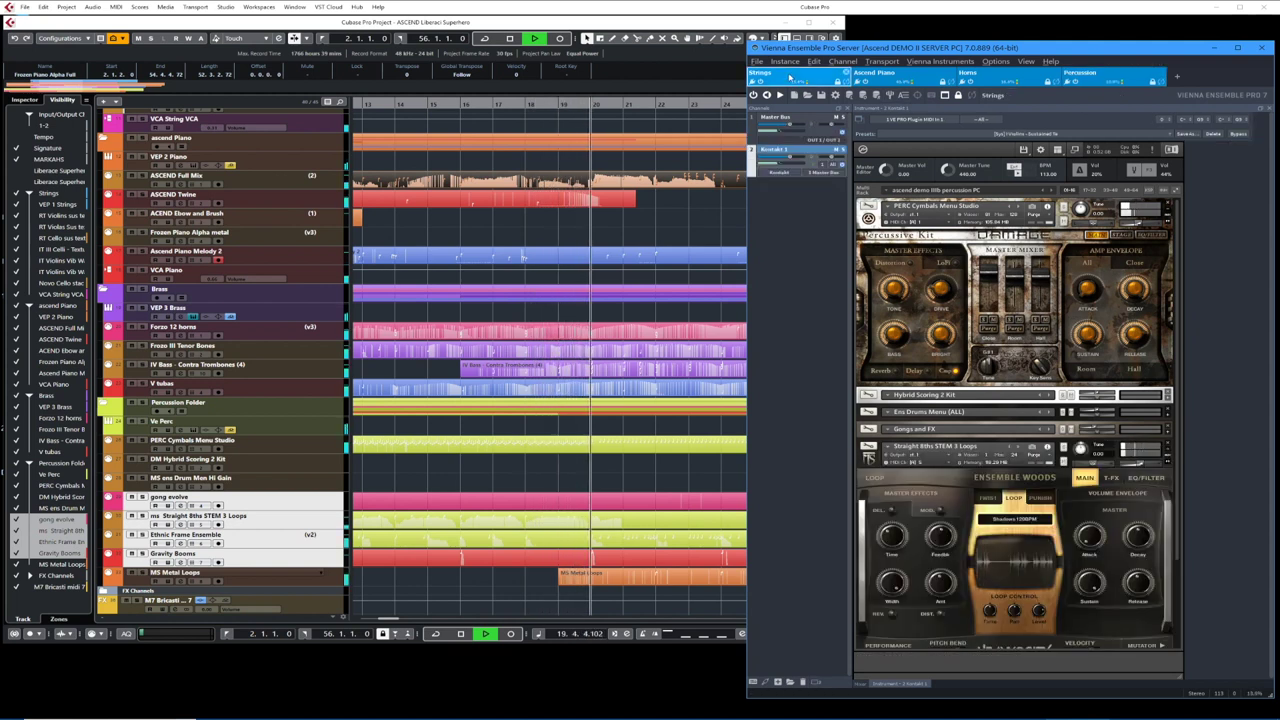
click(800, 74)
click(1245, 190)
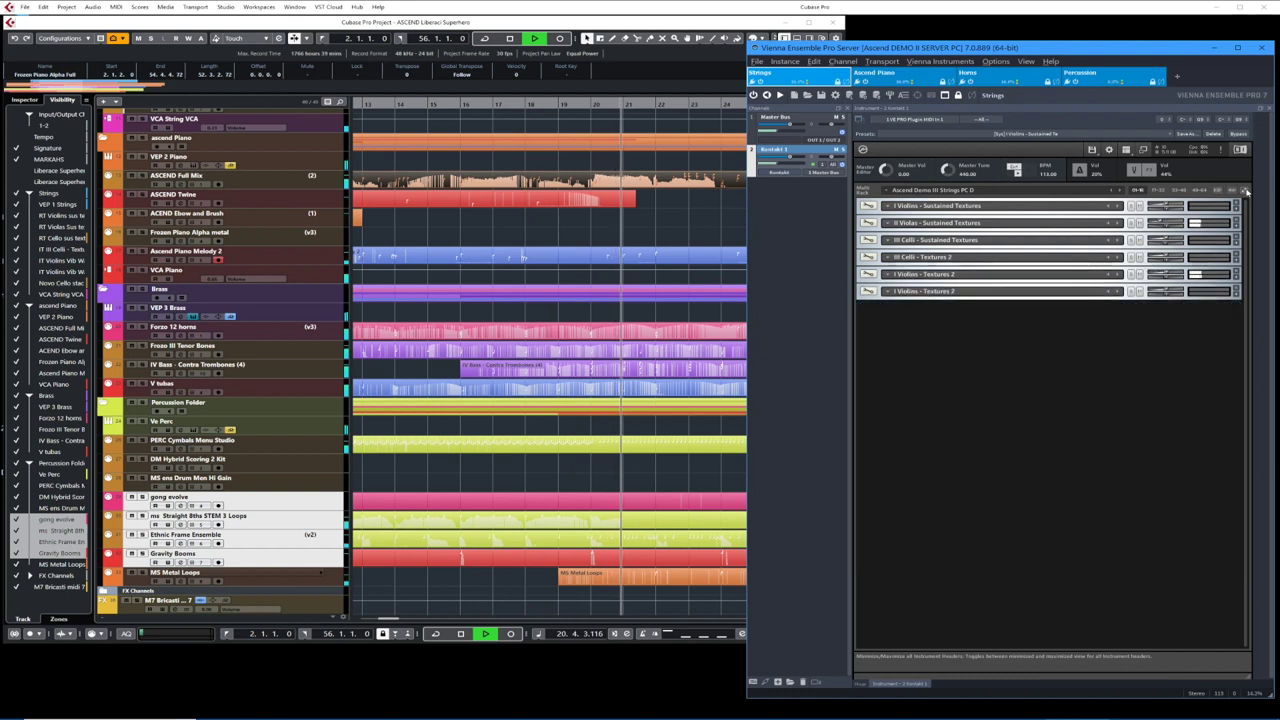
click(1245, 190)
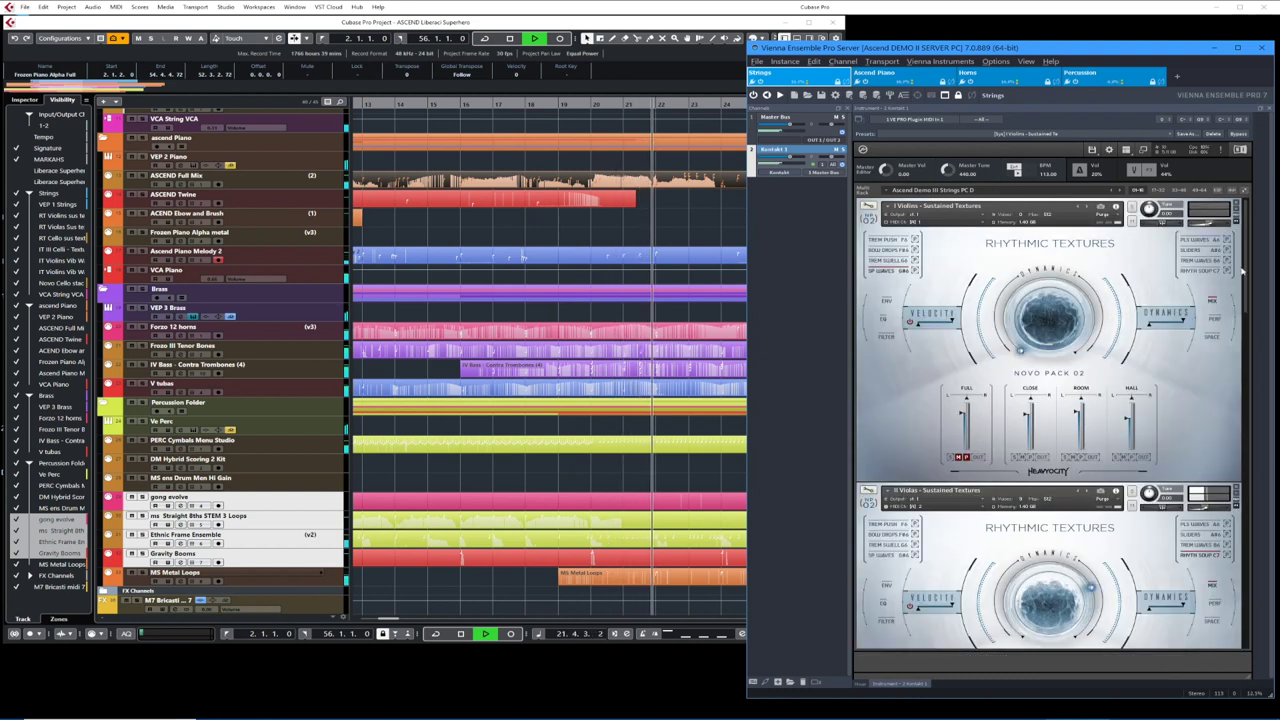
scroll(1246, 330, down, 3)
scroll(1246, 330, down, 1)
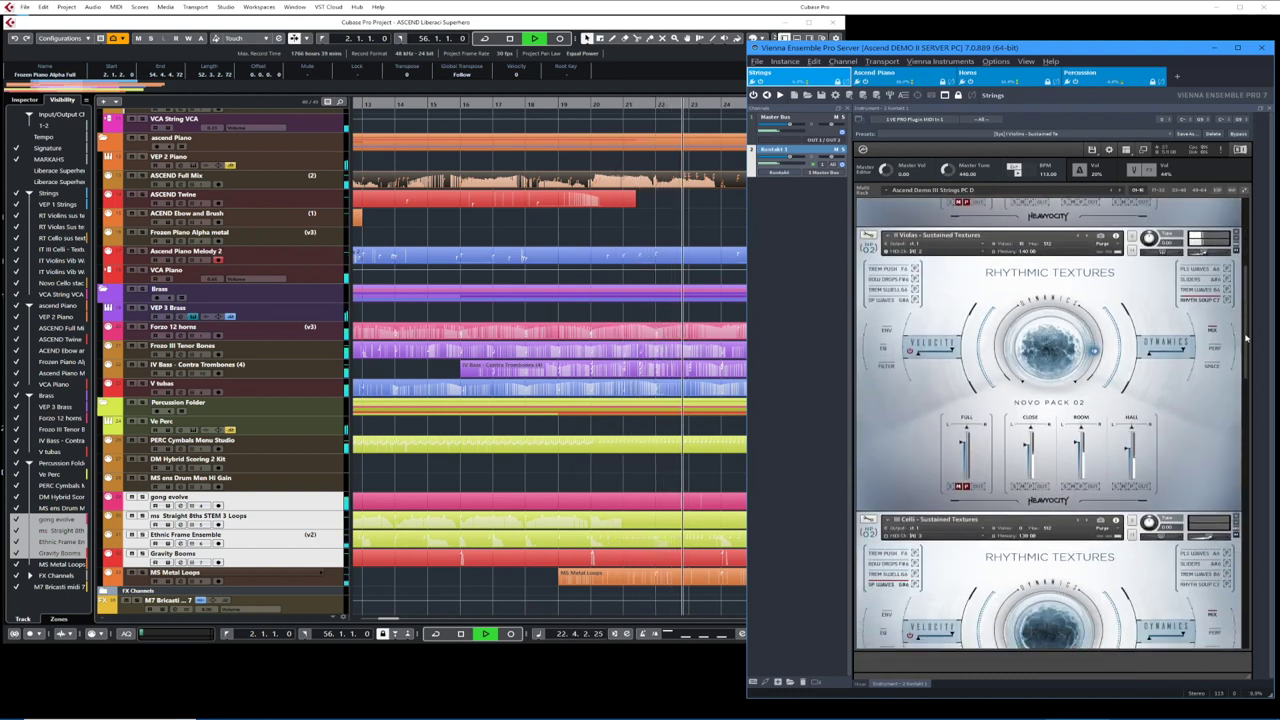
- View the Ascend Piano instance and the Forzo patches in the Horns instance, and leave Ascend Piano showing
click(1075, 78)
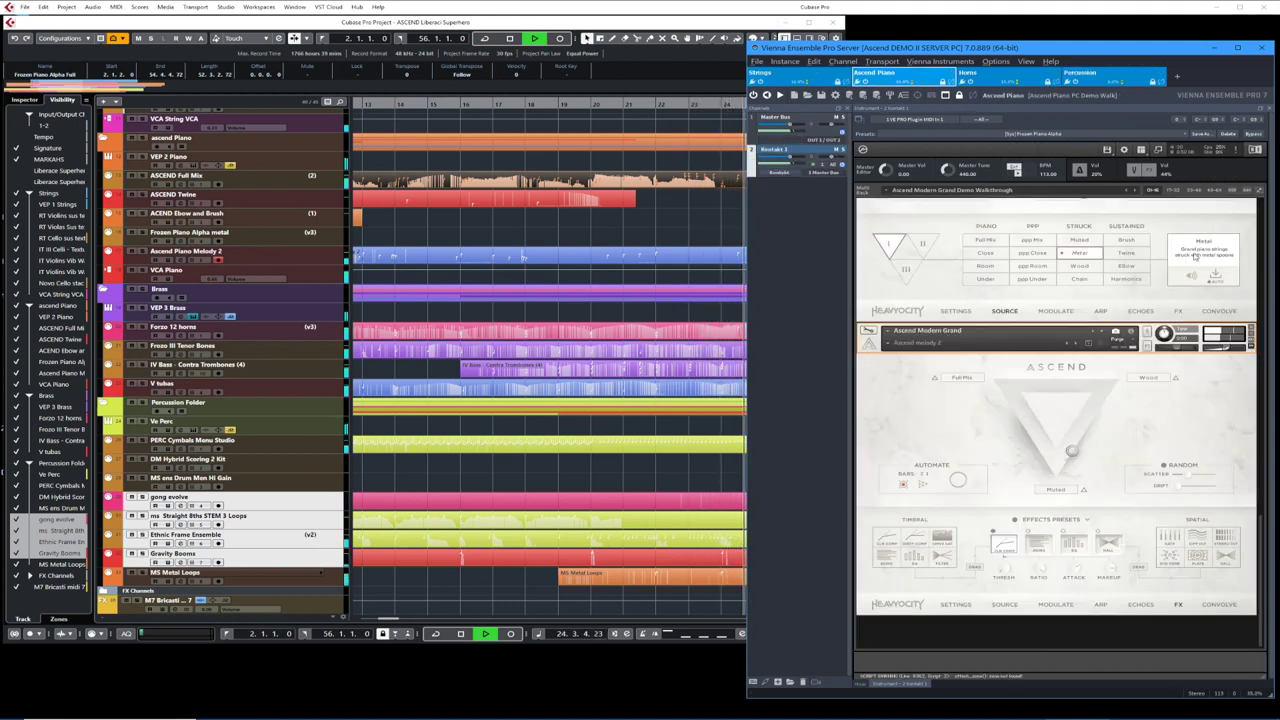
scroll(1250, 500, up, 5)
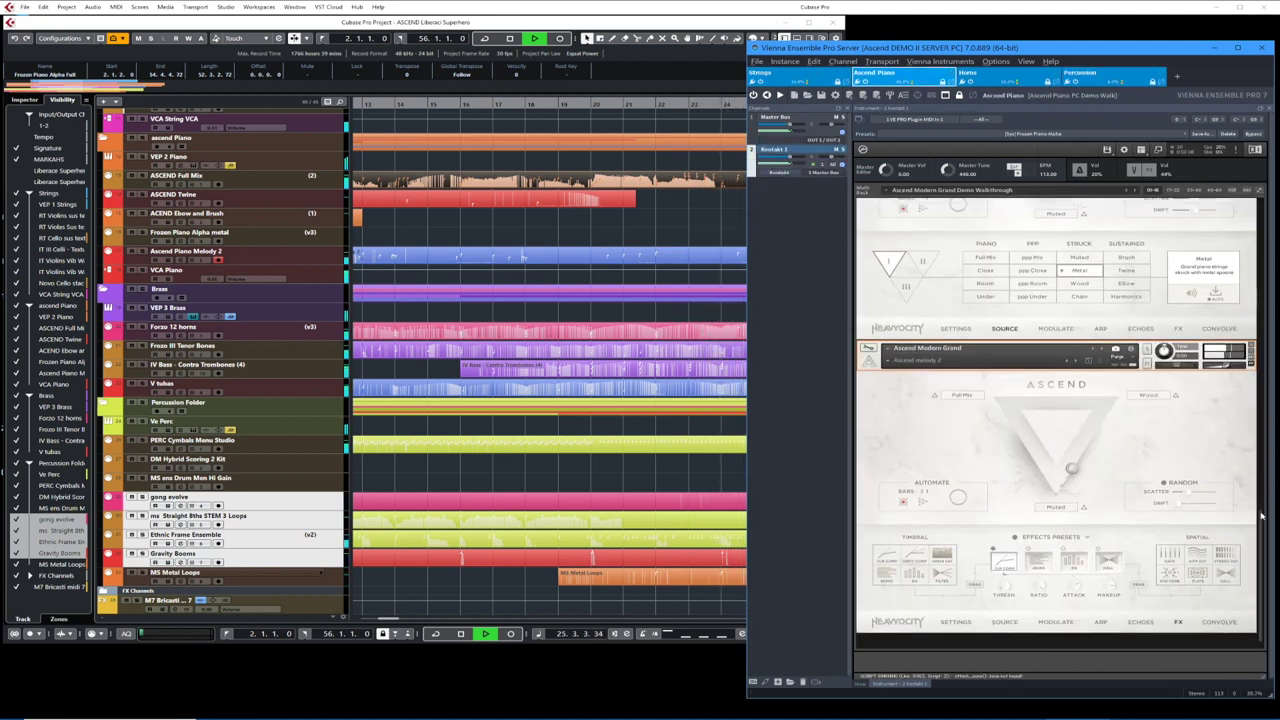
click(1020, 80)
drag(1252, 360, 1252, 198)
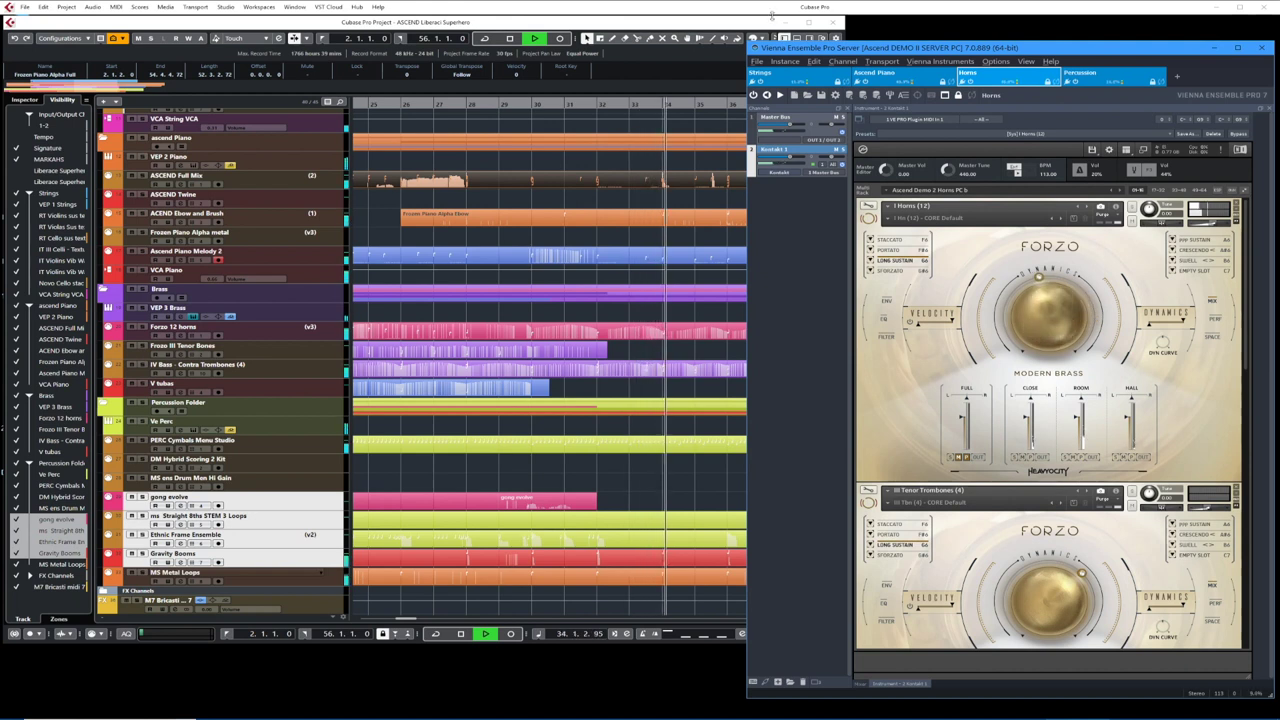
click(873, 73)
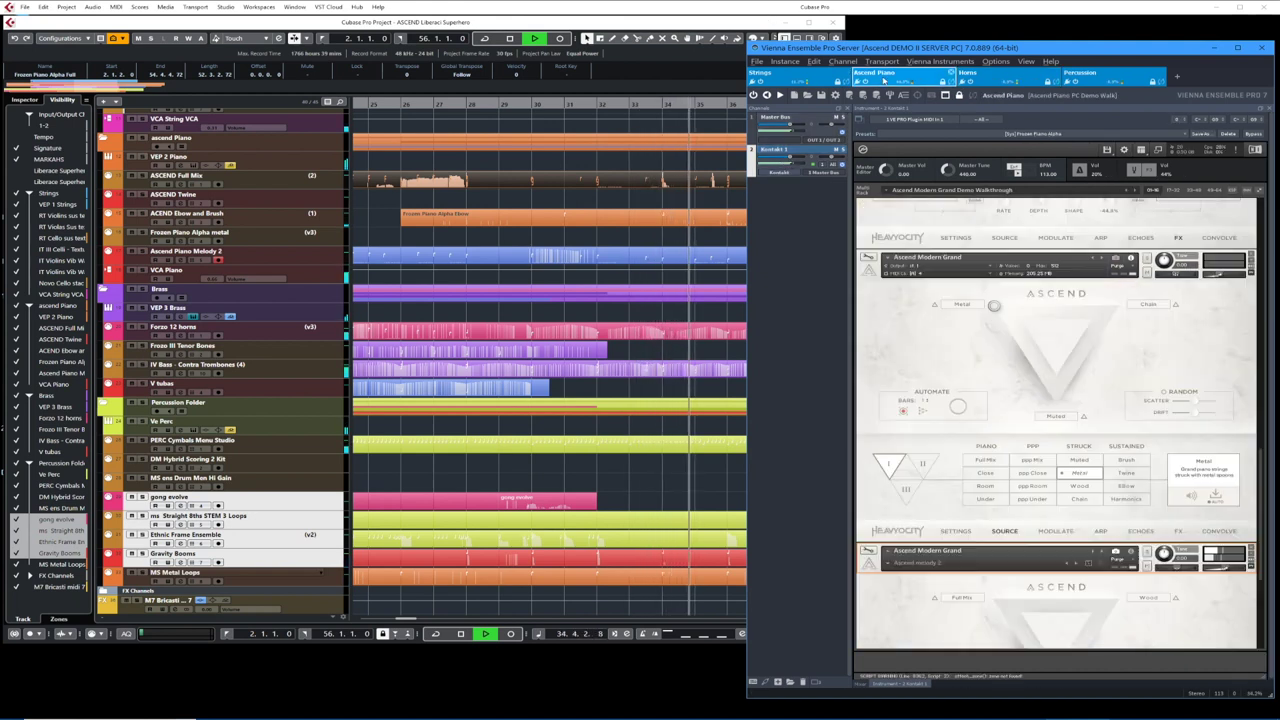
- Return to the Cubase project, view the arrangement from bar 37 during playback, and select the Percussion Folder followed by the Ascend Piano Melody 2 track
click(727, 27)
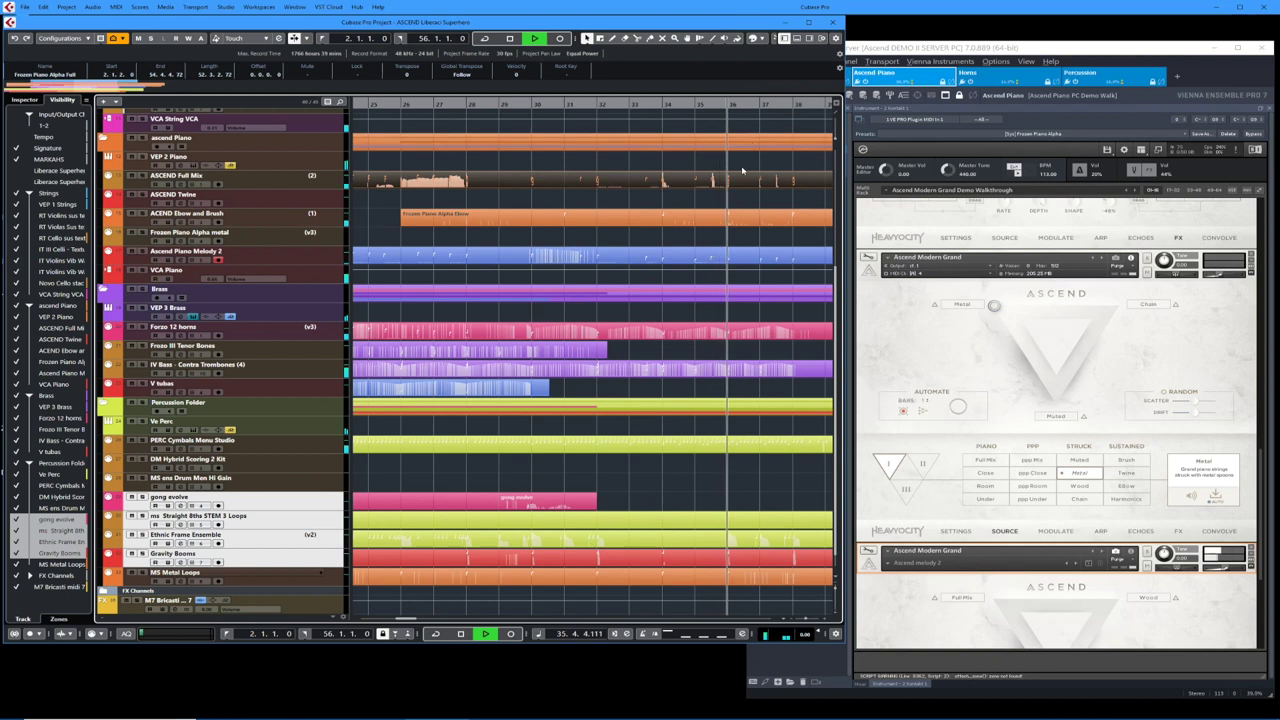
scroll(742, 172, right, 5)
scroll(742, 172, right, 5)
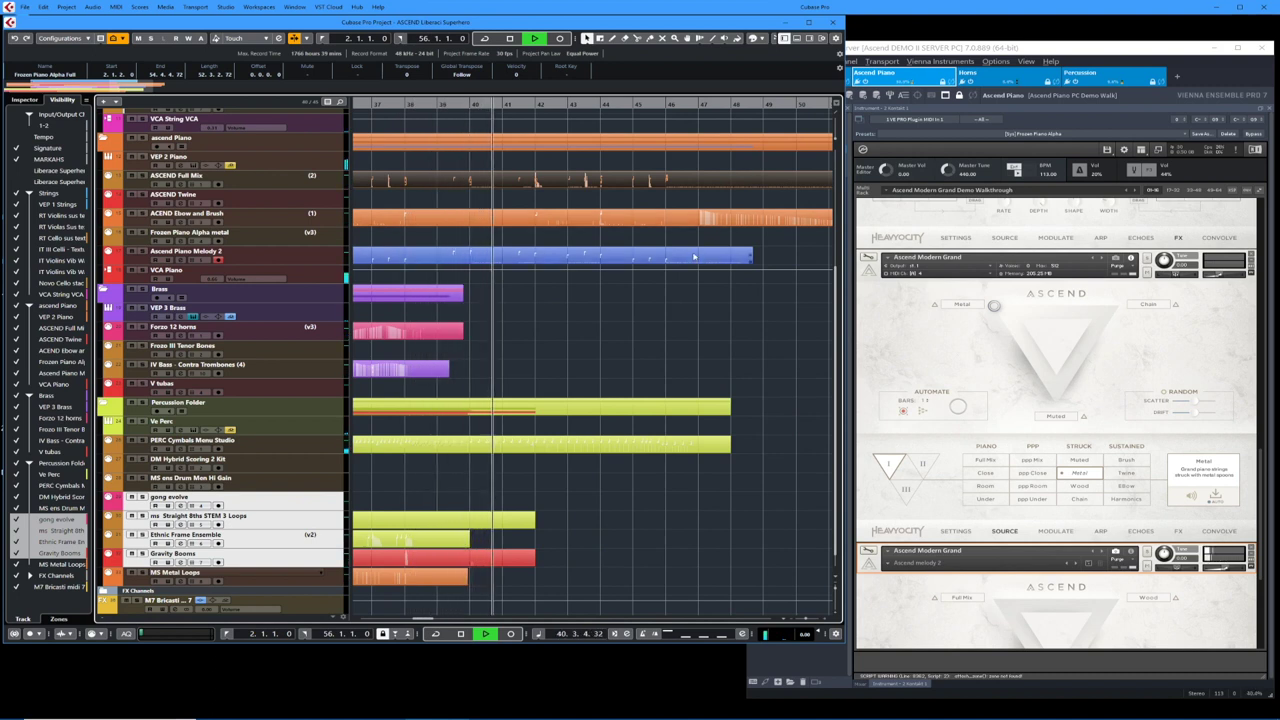
scroll(693, 257, down, 1)
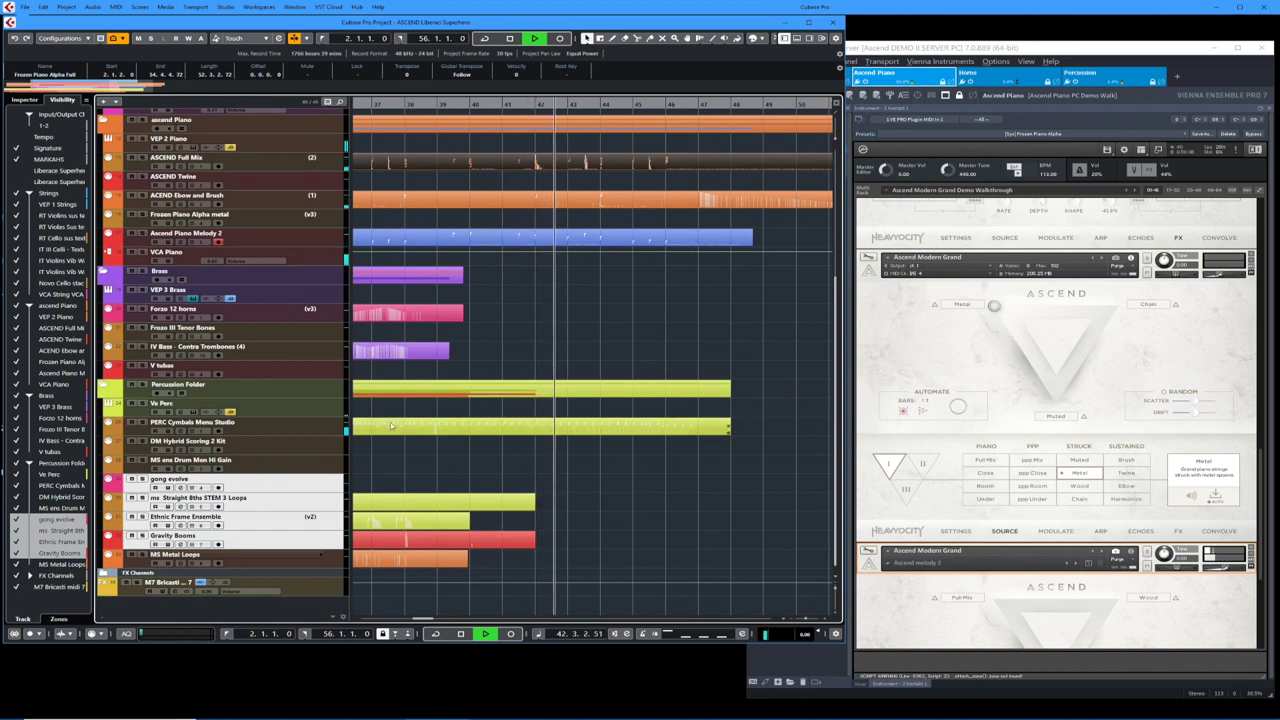
click(311, 386)
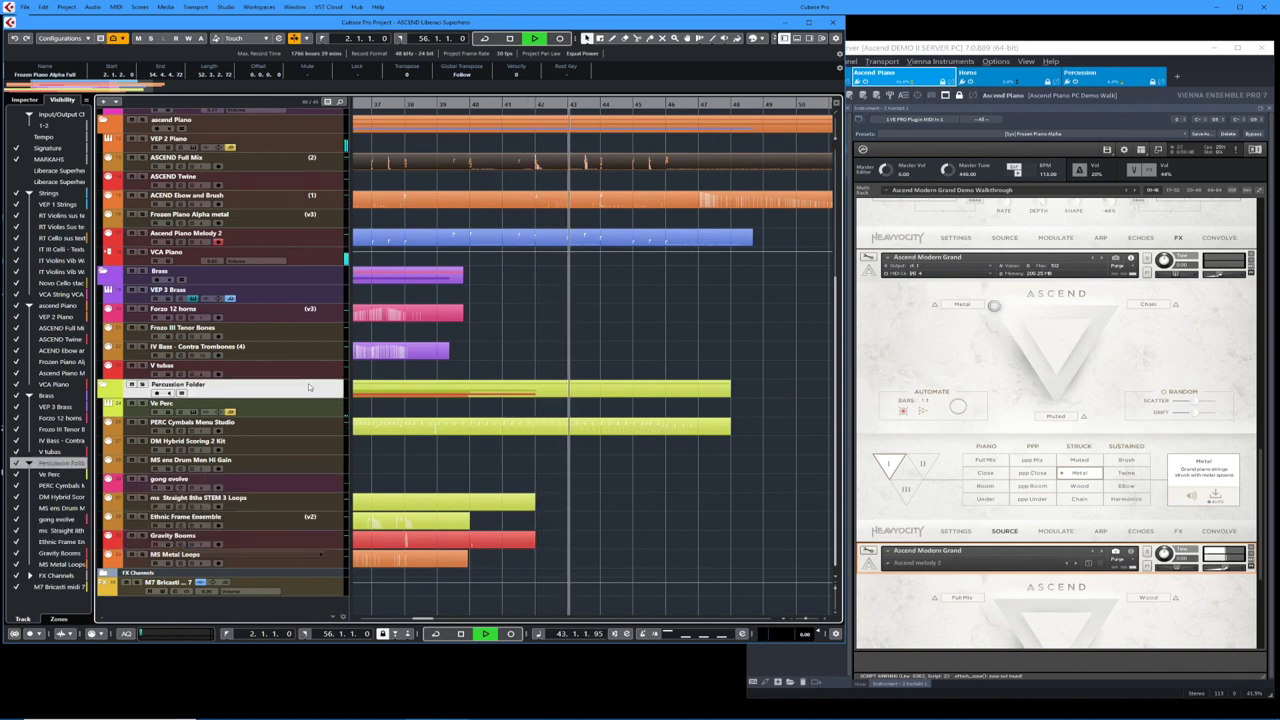
click(271, 241)
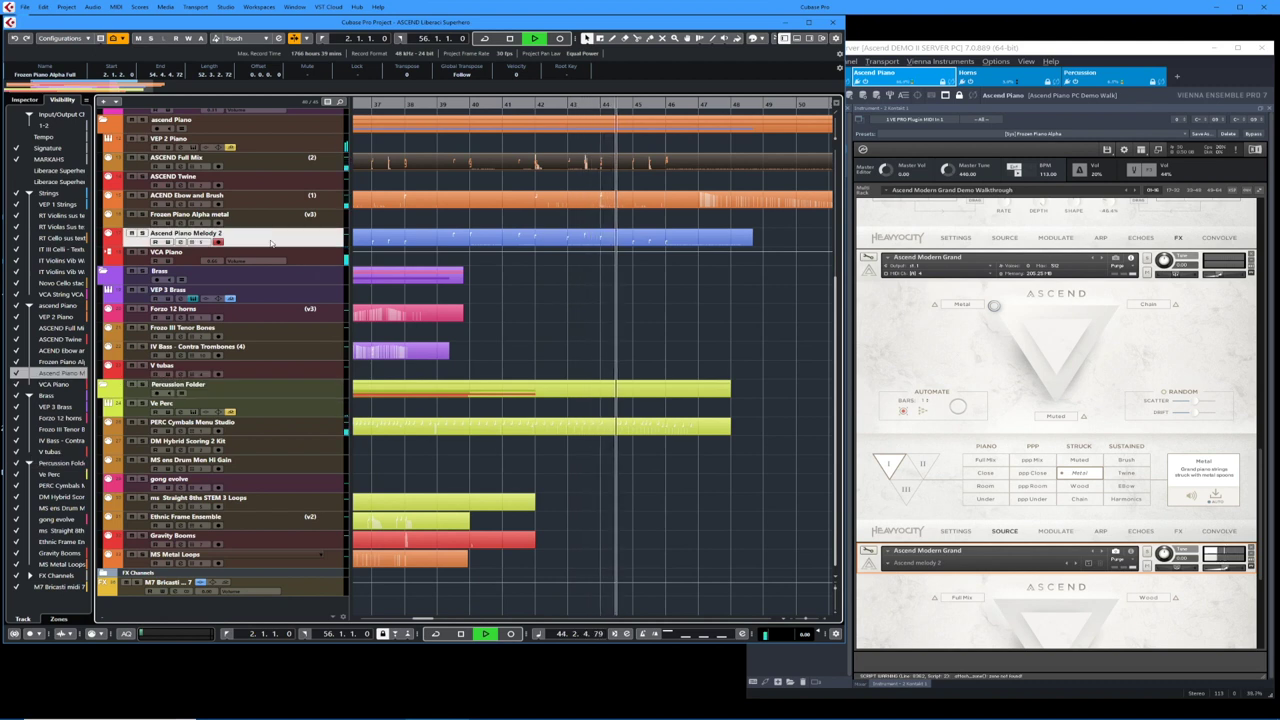